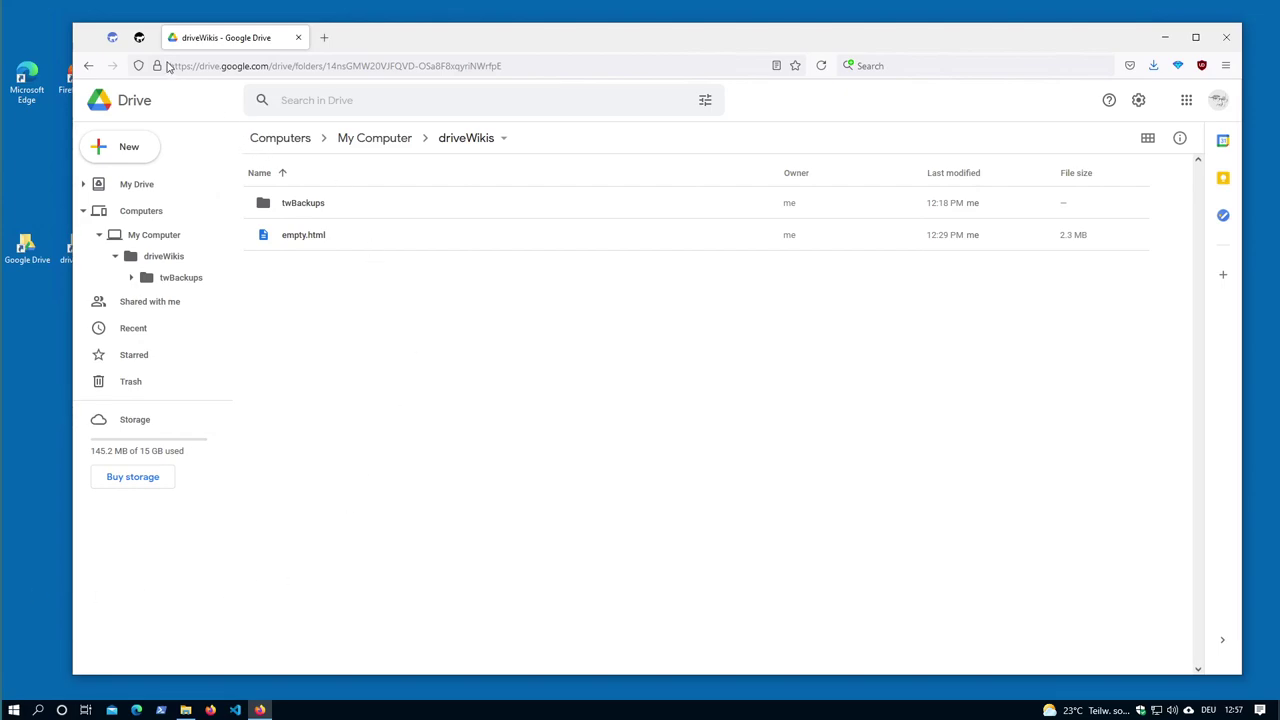
Step: On the tiddlywiki.com notes, highlight the file-backup, GD sync and 'Connect GoogleDrive with TiddlyDrive' titles
{"action": "left_click", "coordinate": [112, 37]}
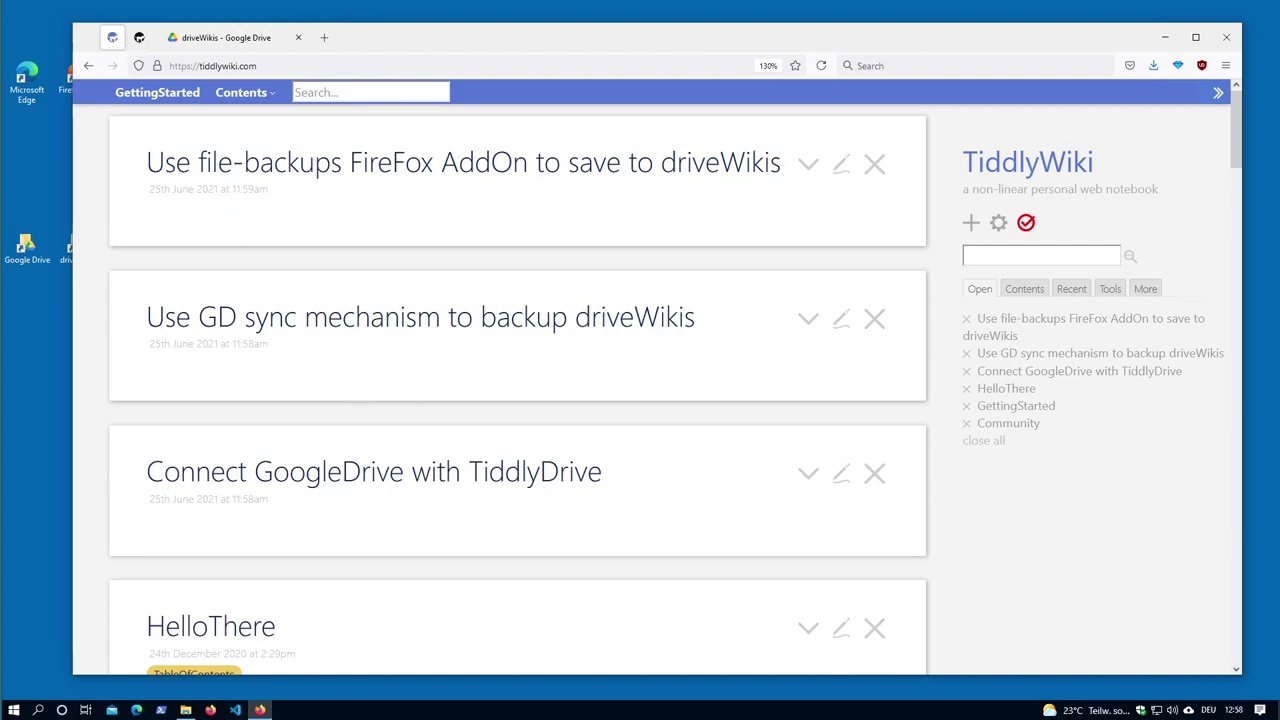
{"action": "left_click_drag", "start_coordinate": [192, 163], "coordinate": [332, 165]}
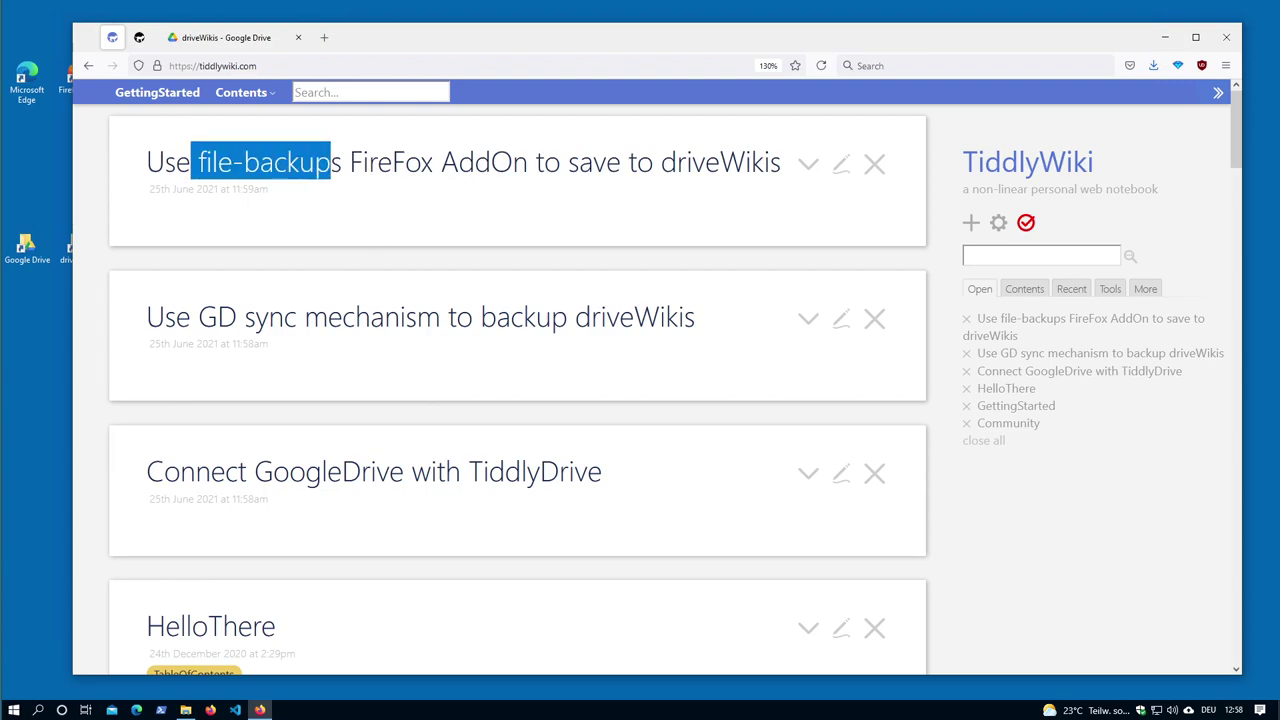
{"action": "left_click_drag", "start_coordinate": [198, 317], "coordinate": [384, 318]}
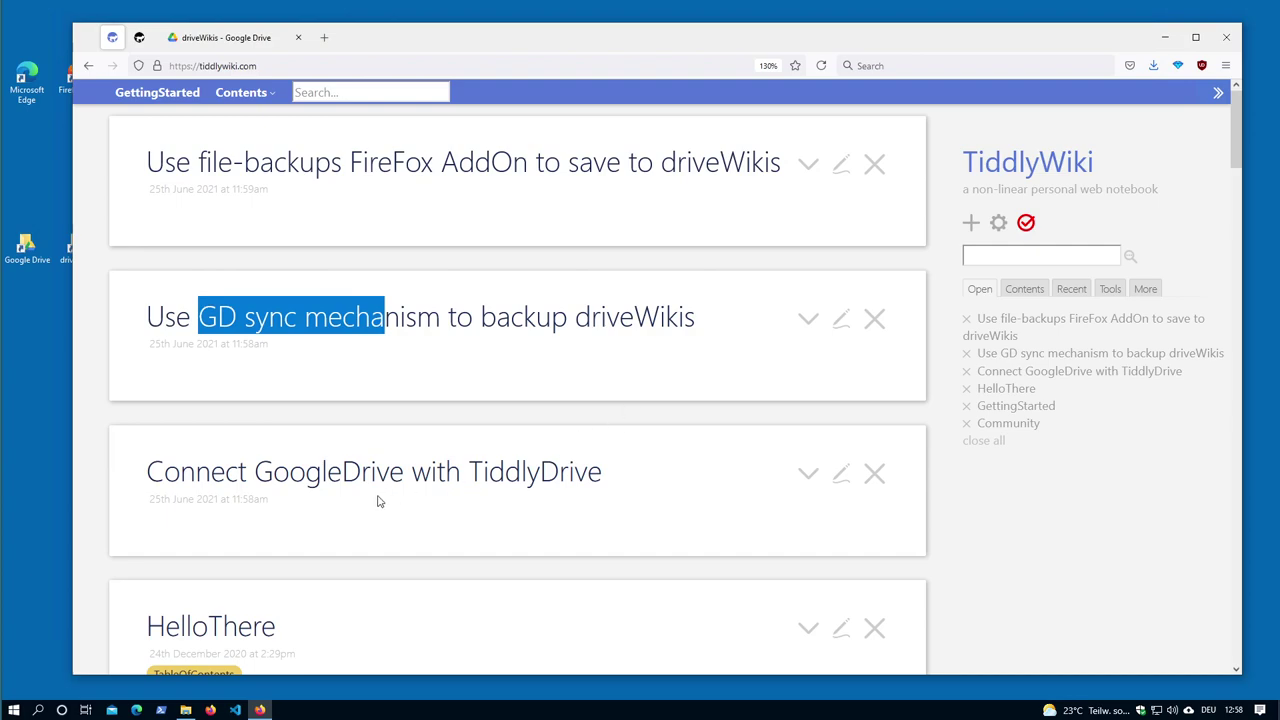
{"action": "left_click_drag", "start_coordinate": [146, 472], "coordinate": [630, 489]}
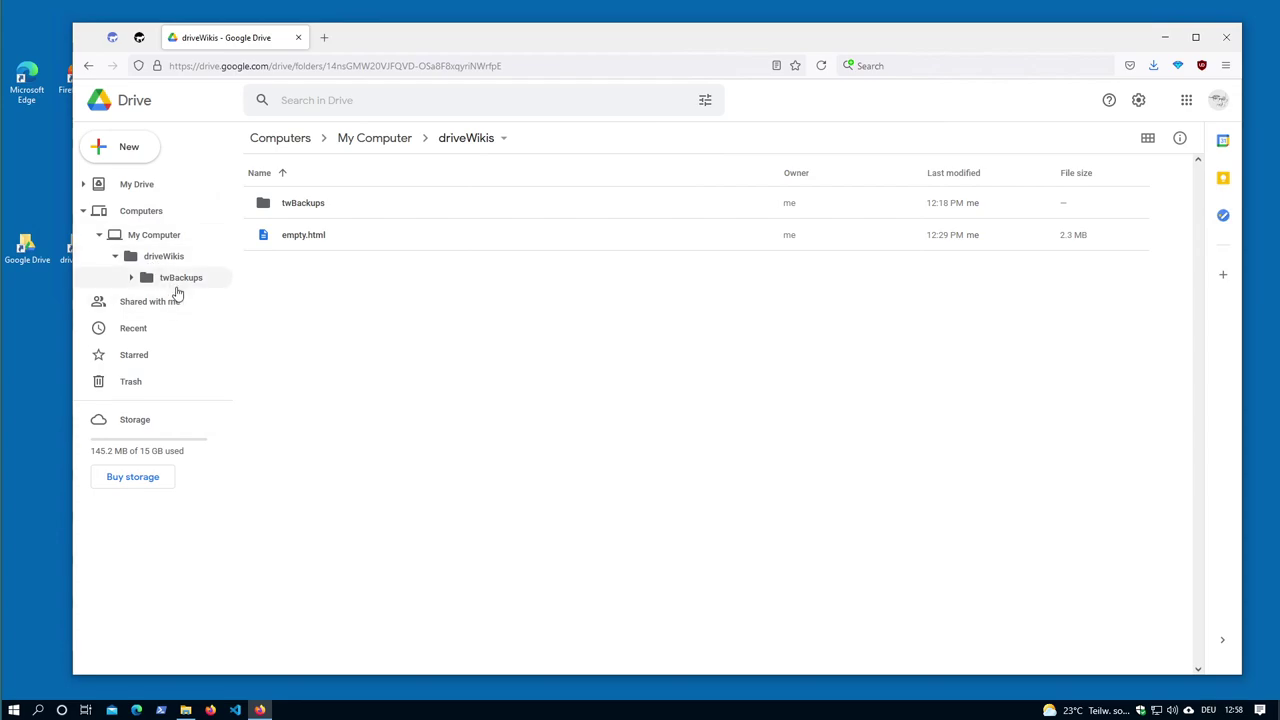
Step: Preview empty.html's raw TiddlyWiki HTML source, then close the preview back to driveWikis
{"action": "left_click", "coordinate": [310, 240]}
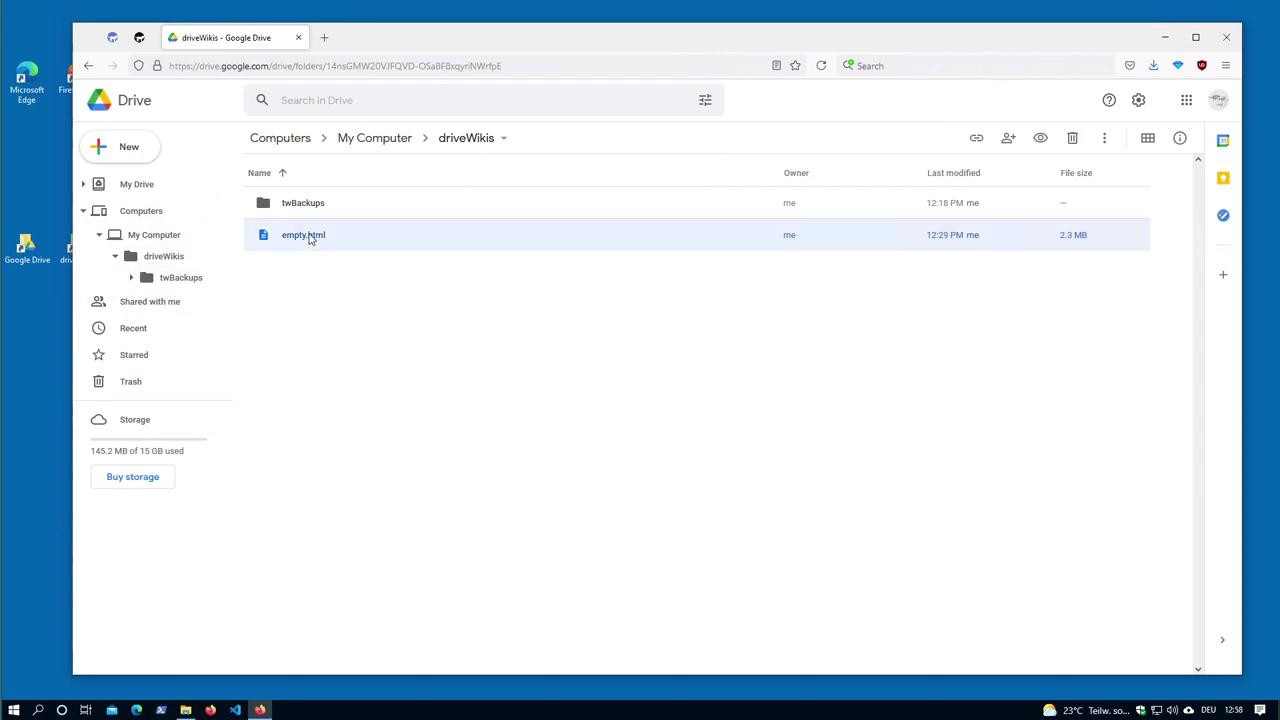
{"action": "double_click", "coordinate": [311, 237]}
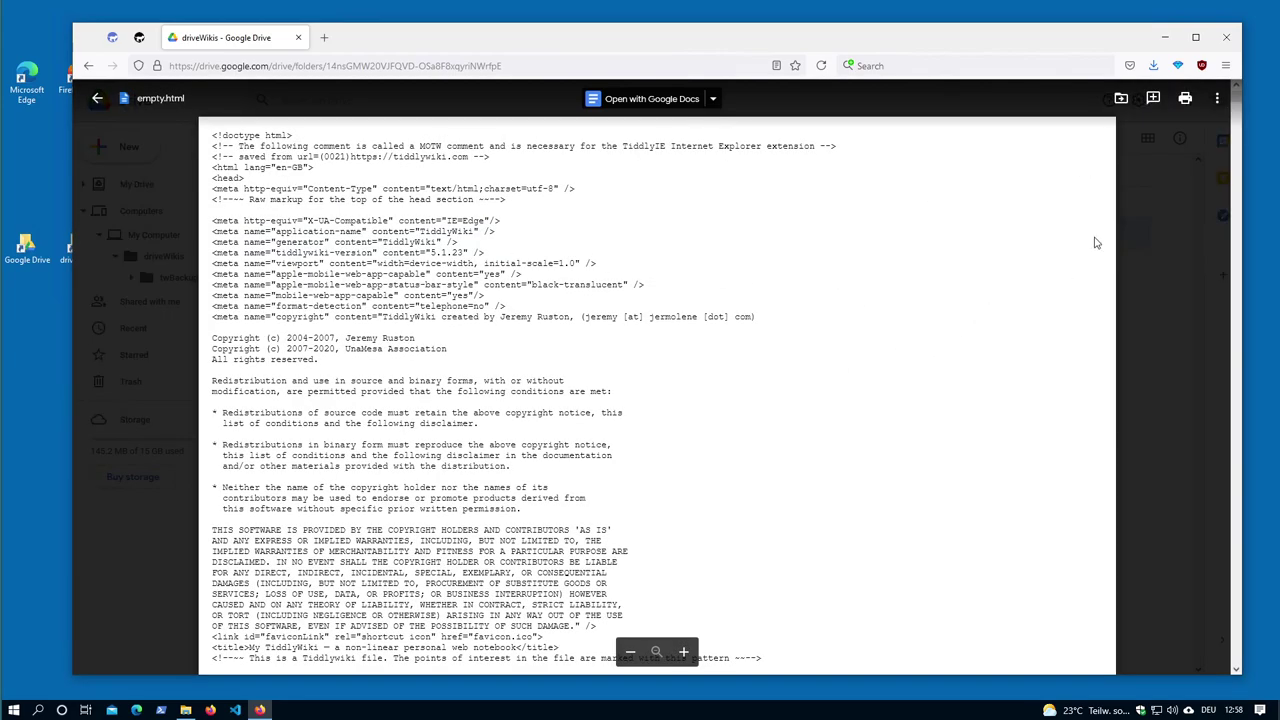
{"action": "left_click", "coordinate": [1136, 378]}
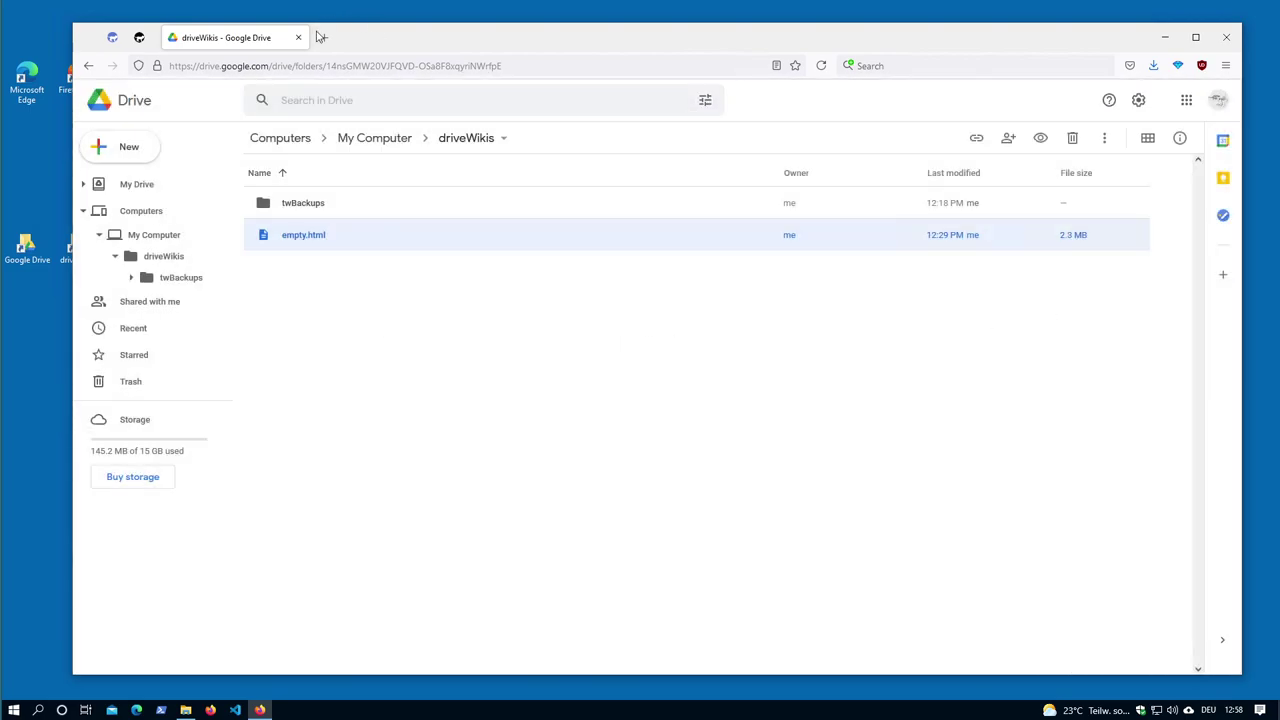
Step: Search 'tiddlydrive' in a new tab and open the Tiddly Drive Chrome Web Store listing
{"action": "left_click", "coordinate": [324, 38]}
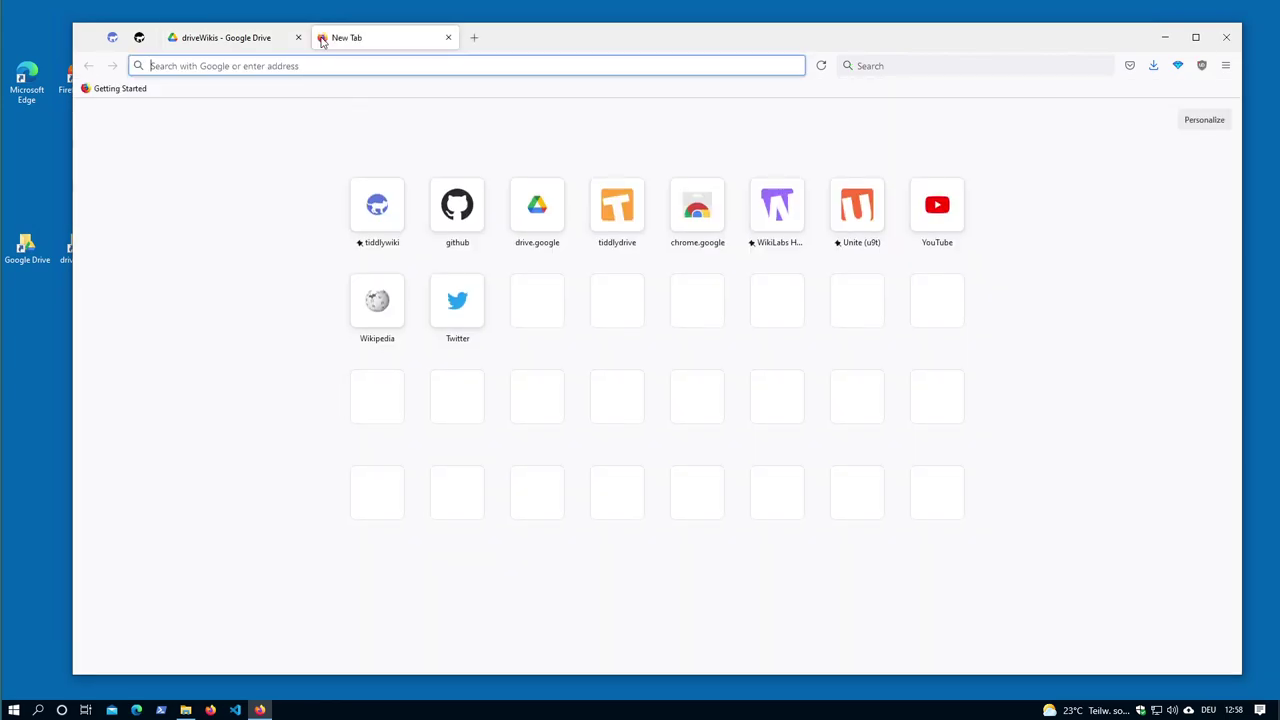
{"action": "type", "text": "t"}
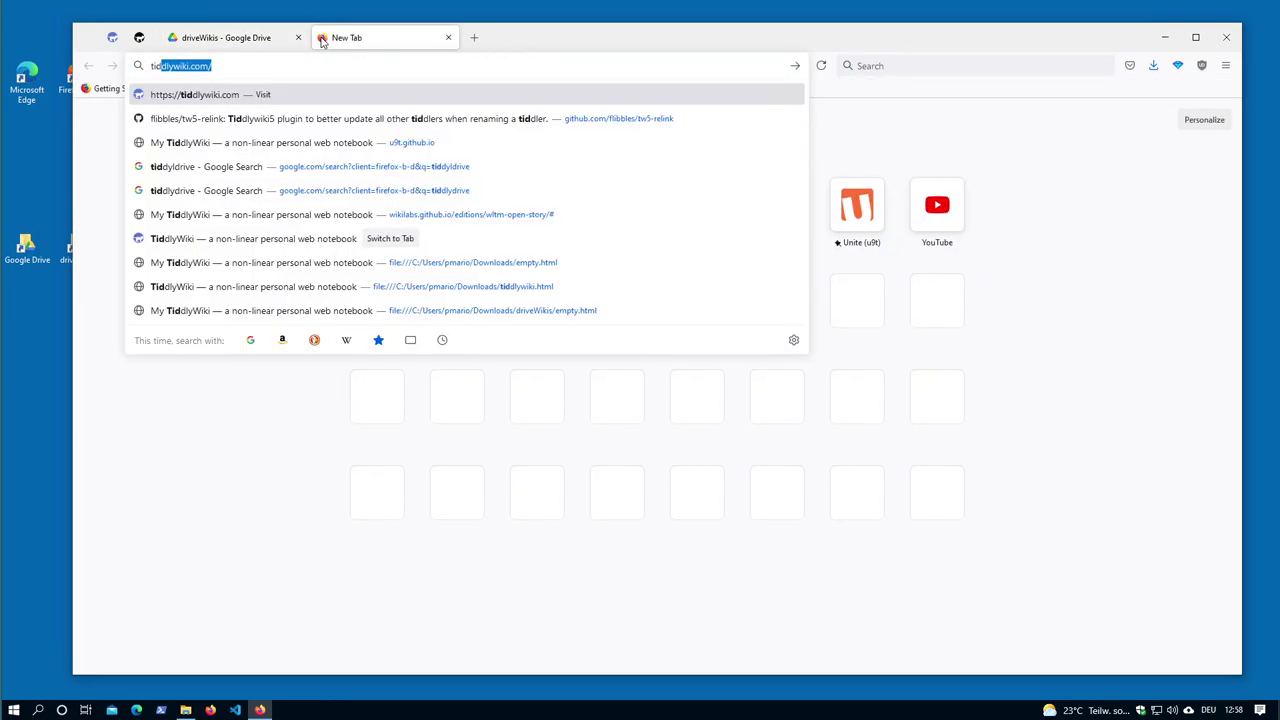
{"action": "type", "text": "iddlyd"}
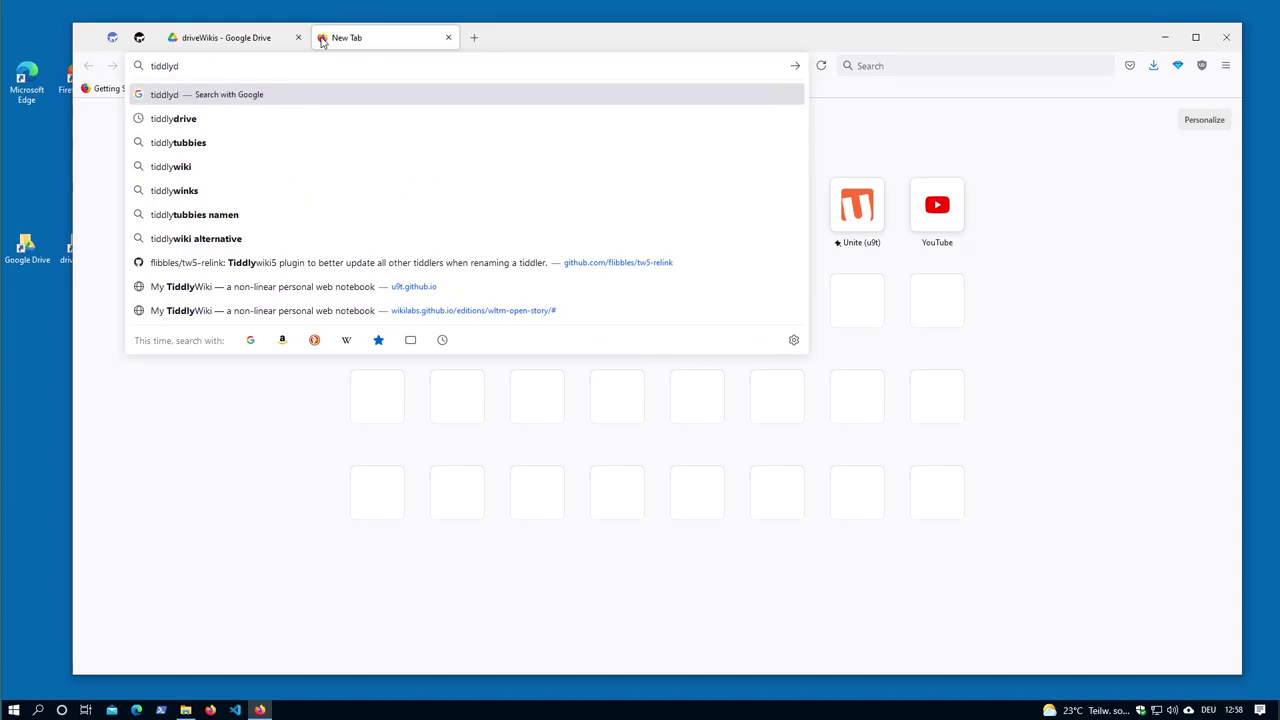
{"action": "type", "text": "rive"}
{"action": "key", "text": "Return"}
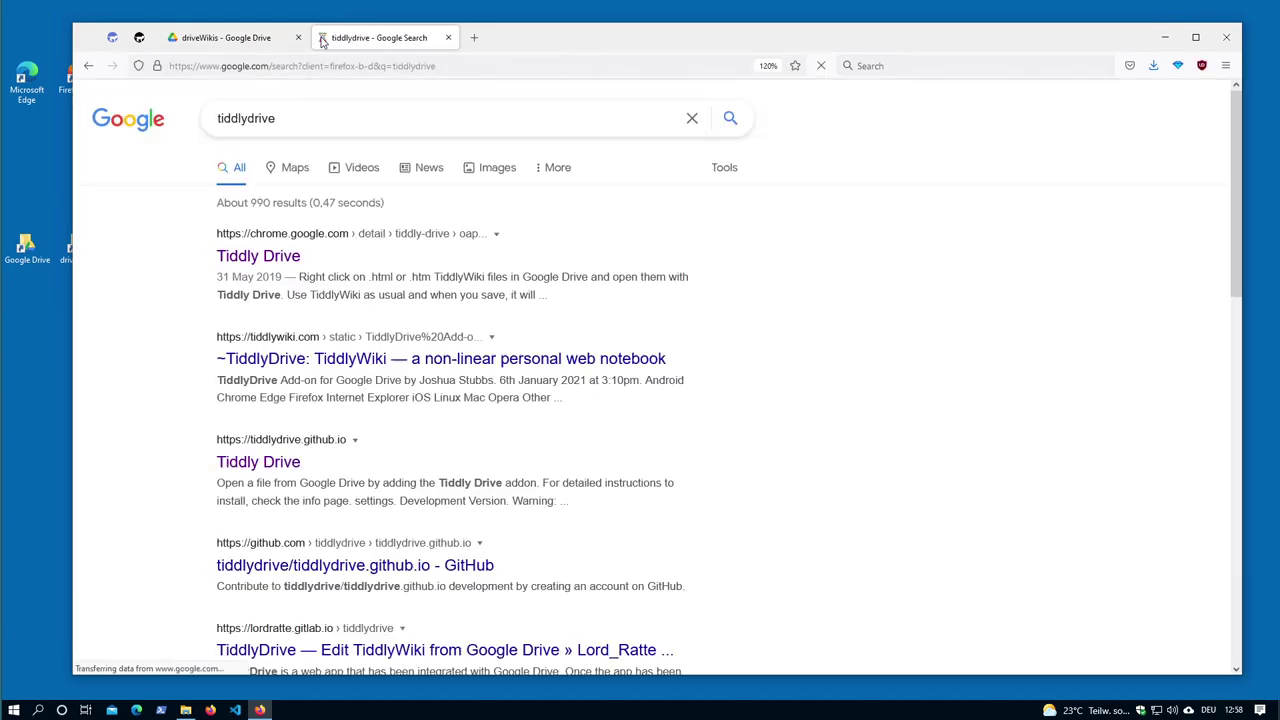
{"action": "left_click", "coordinate": [240, 258]}
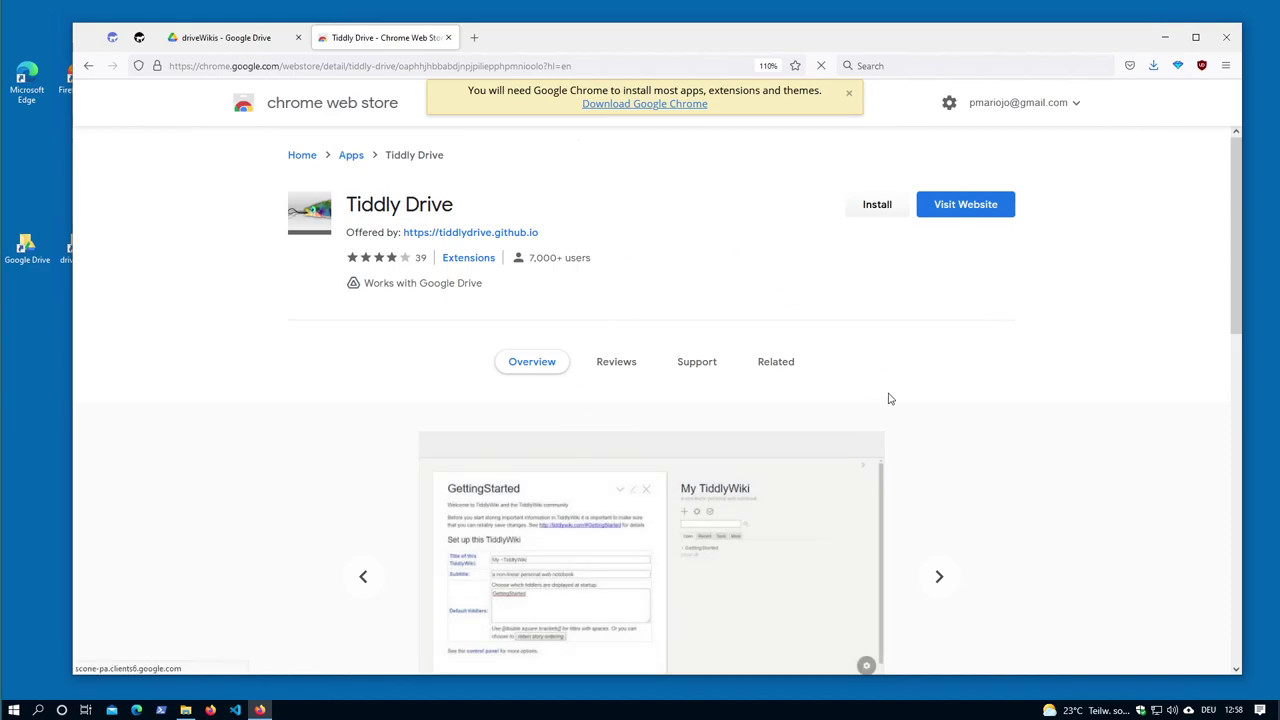
{"action": "scroll", "coordinate": [790, 380], "scroll_direction": "down", "scroll_amount": 3}
{"action": "scroll", "coordinate": [727, 354], "scroll_direction": "up", "scroll_amount": 3}
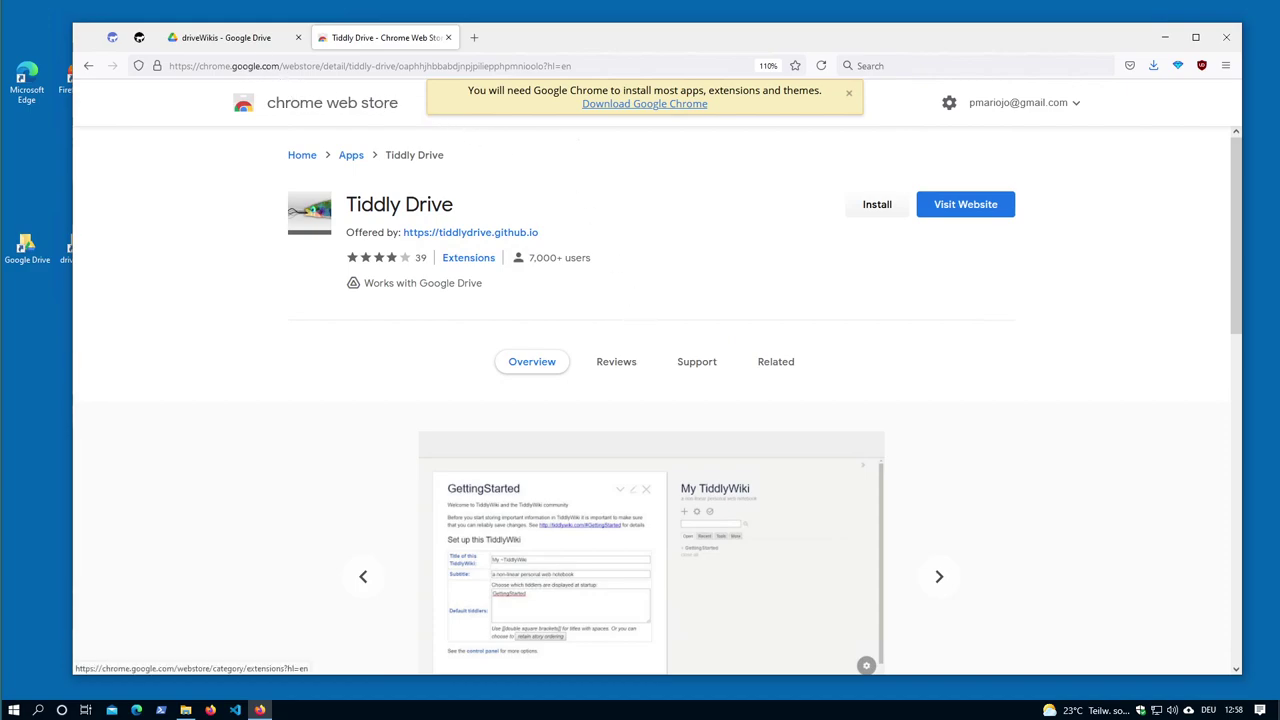
Step: From empty.html's Connect more apps option, search the Workspace Marketplace for 'tiddlydr'
{"action": "left_click", "coordinate": [251, 40]}
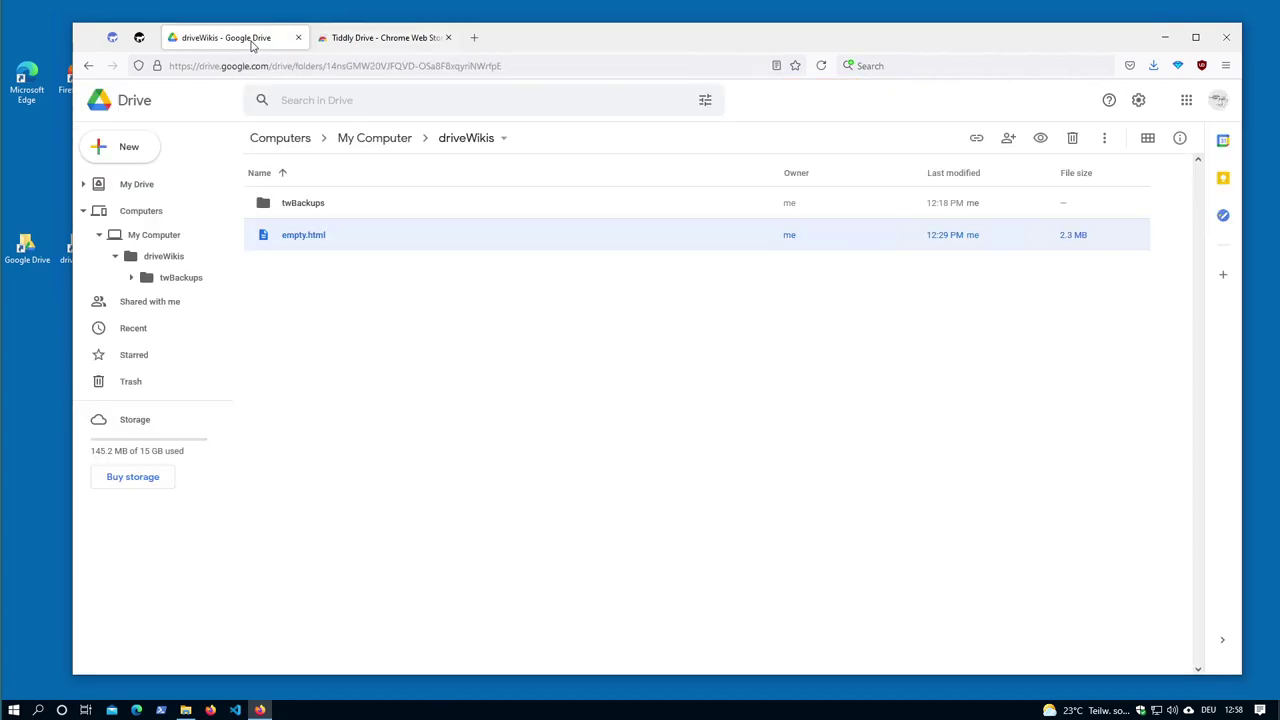
{"action": "right_click", "coordinate": [313, 240]}
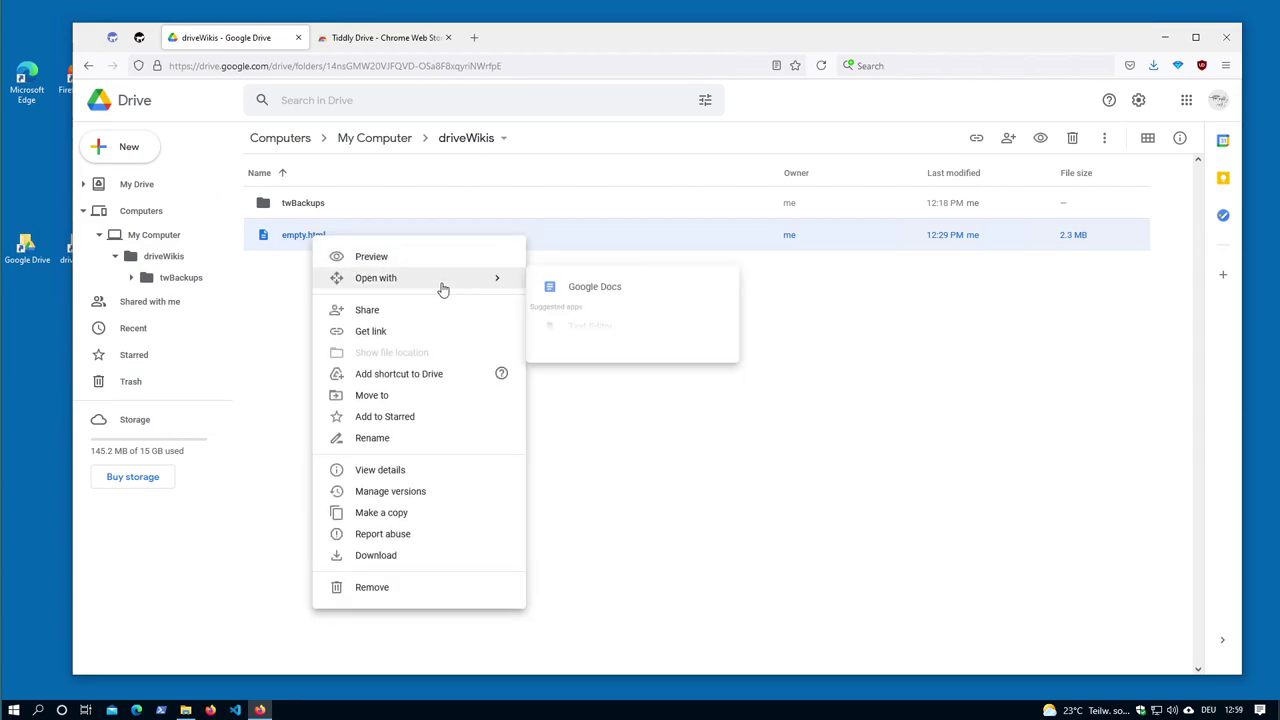
{"action": "mouse_move", "coordinate": [376, 278]}
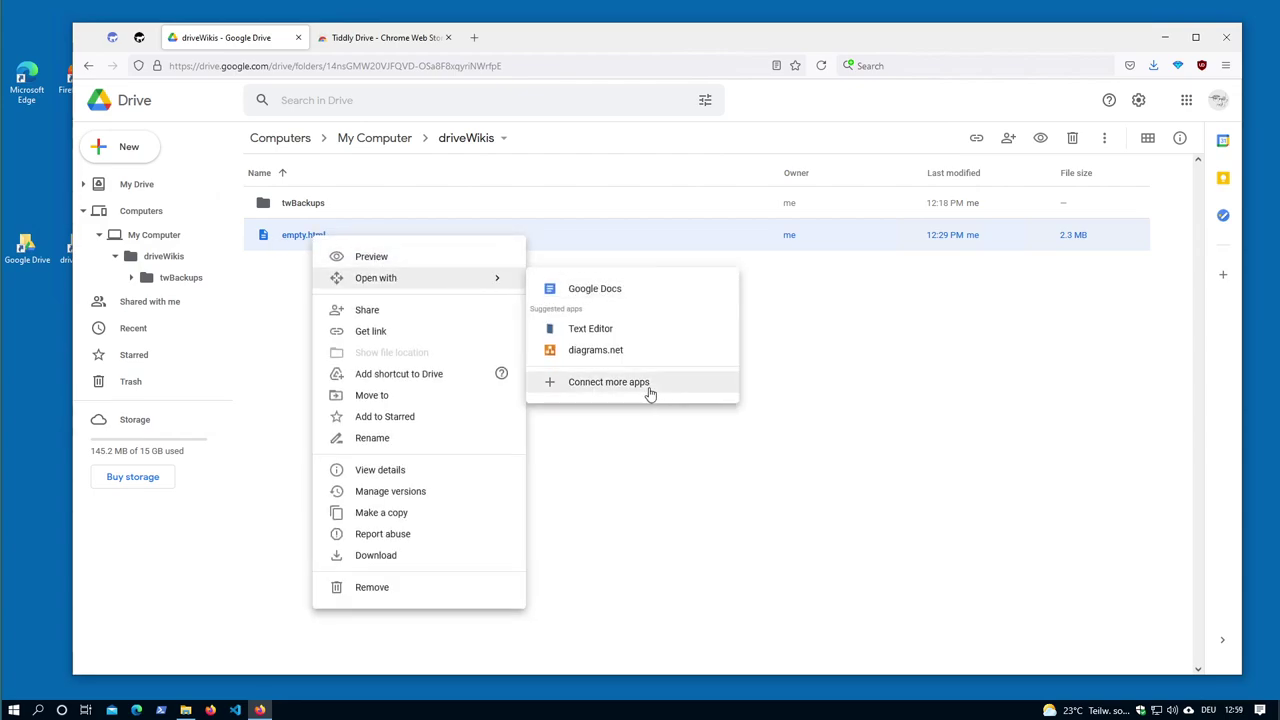
{"action": "left_click", "coordinate": [650, 390]}
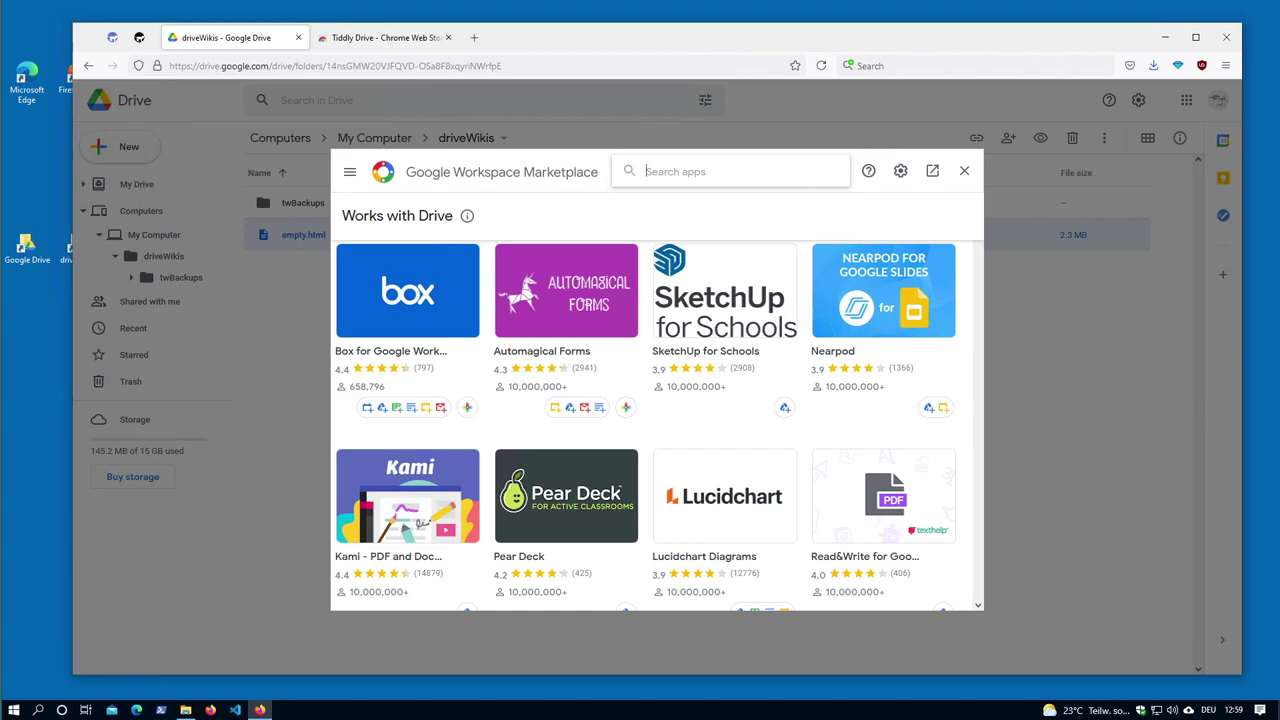
{"action": "type", "text": "tiddlydrive"}
{"action": "key", "text": "Return"}
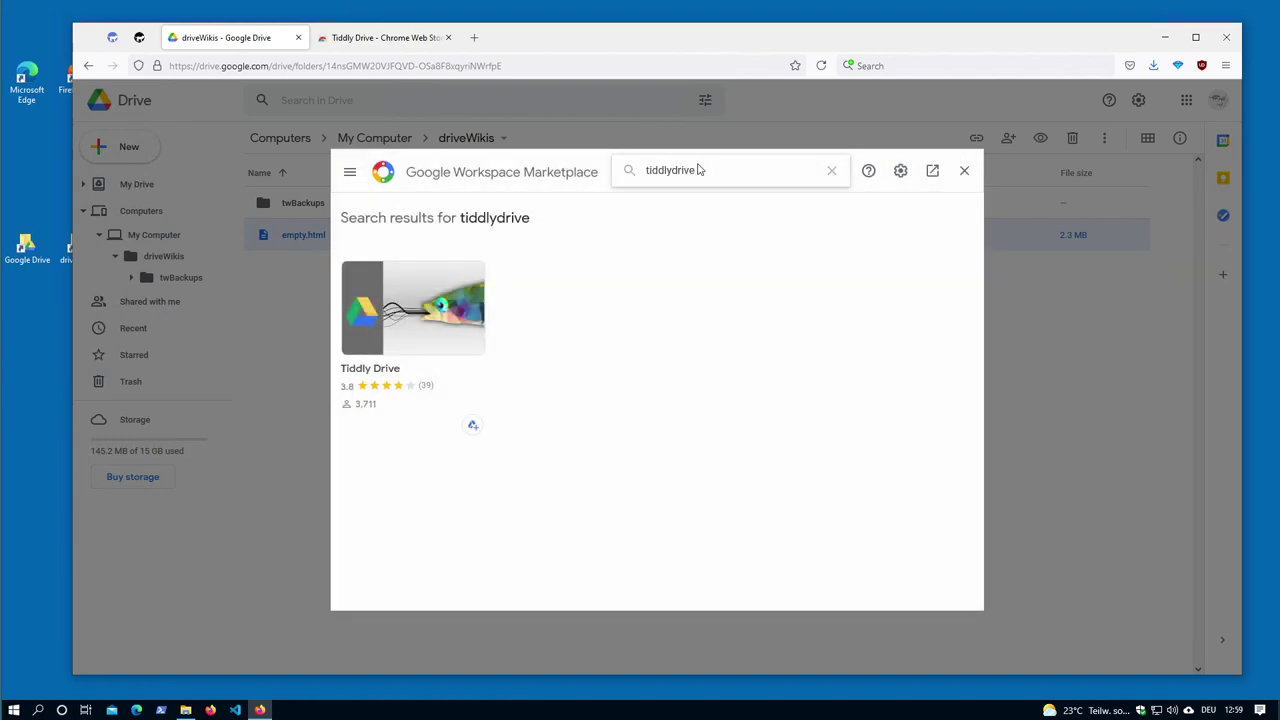
Step: Open the Tiddly Drive app details and start installing it
{"action": "left_click", "coordinate": [440, 310]}
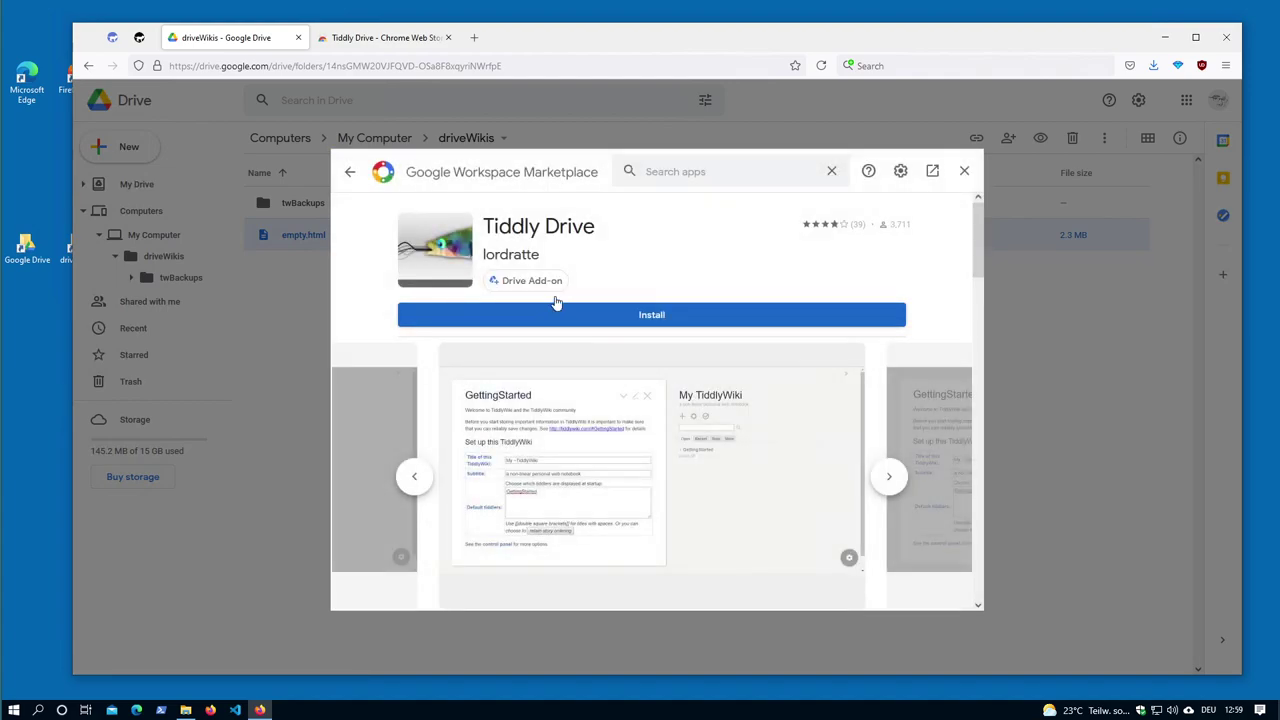
{"action": "scroll", "coordinate": [762, 412], "scroll_direction": "down", "scroll_amount": 5}
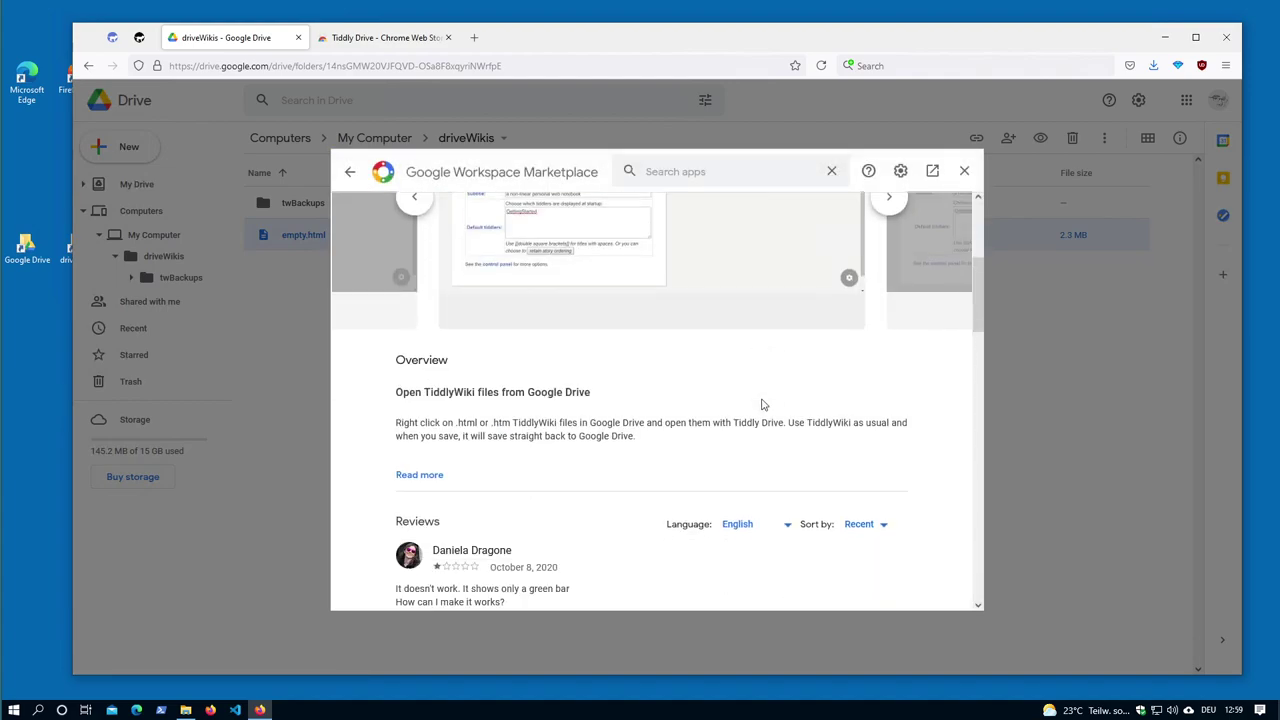
{"action": "scroll", "coordinate": [762, 412], "scroll_direction": "down", "scroll_amount": 3}
{"action": "scroll", "coordinate": [760, 405], "scroll_direction": "down", "scroll_amount": 5}
{"action": "scroll", "coordinate": [757, 398], "scroll_direction": "up", "scroll_amount": 10}
{"action": "scroll", "coordinate": [757, 398], "scroll_direction": "up", "scroll_amount": 3}
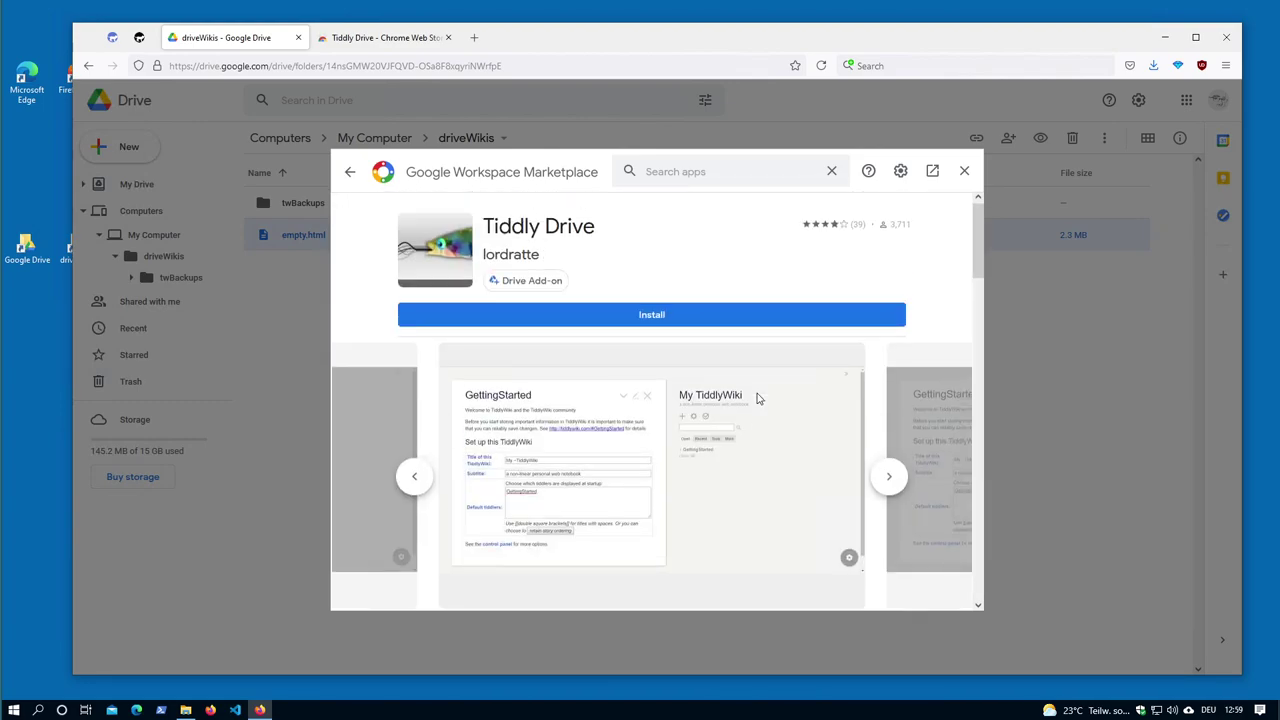
{"action": "left_click", "coordinate": [673, 316]}
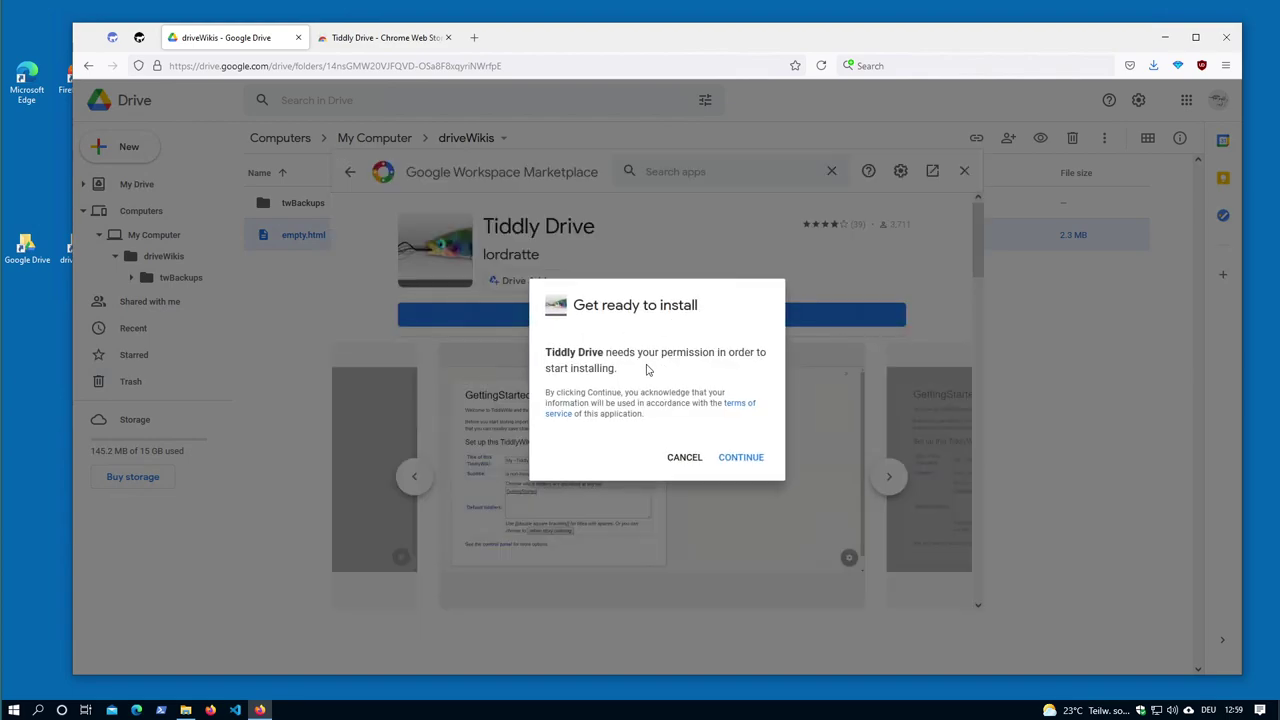
Step: Grant Tiddly Drive install permission, acknowledge the Drive connection, and close the Marketplace
{"action": "left_click", "coordinate": [748, 461]}
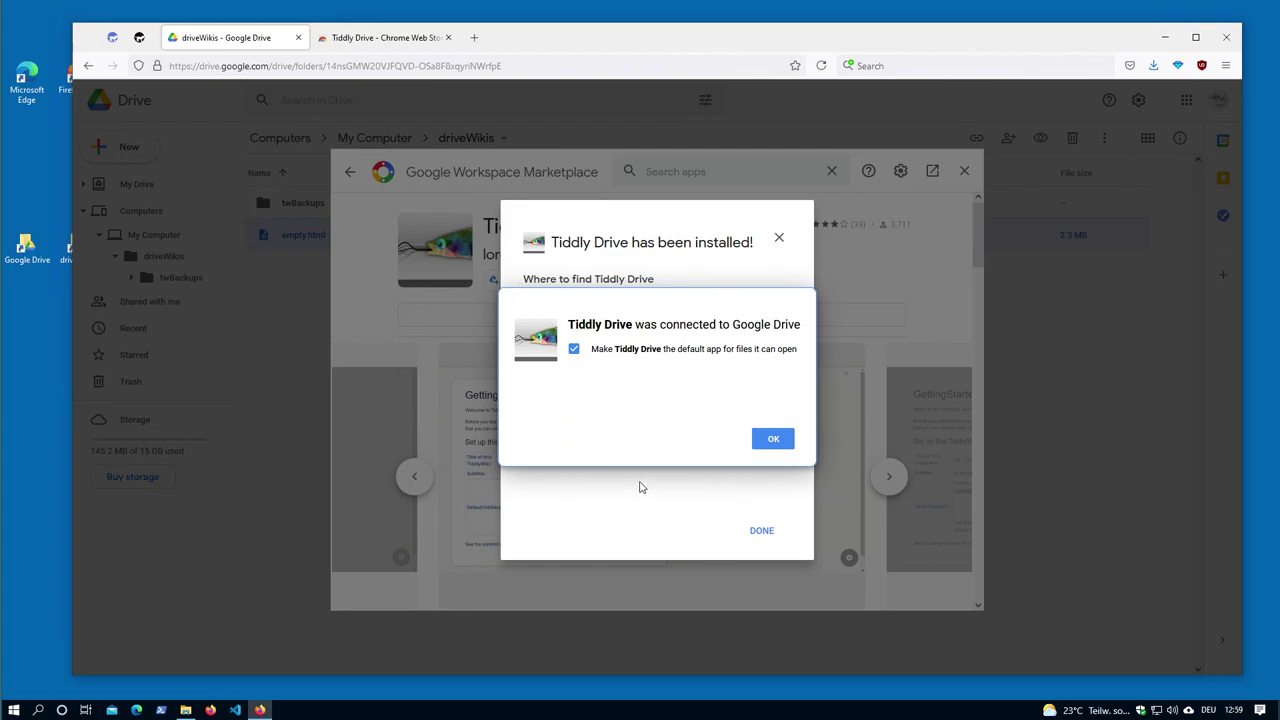
{"action": "left_click", "coordinate": [775, 440]}
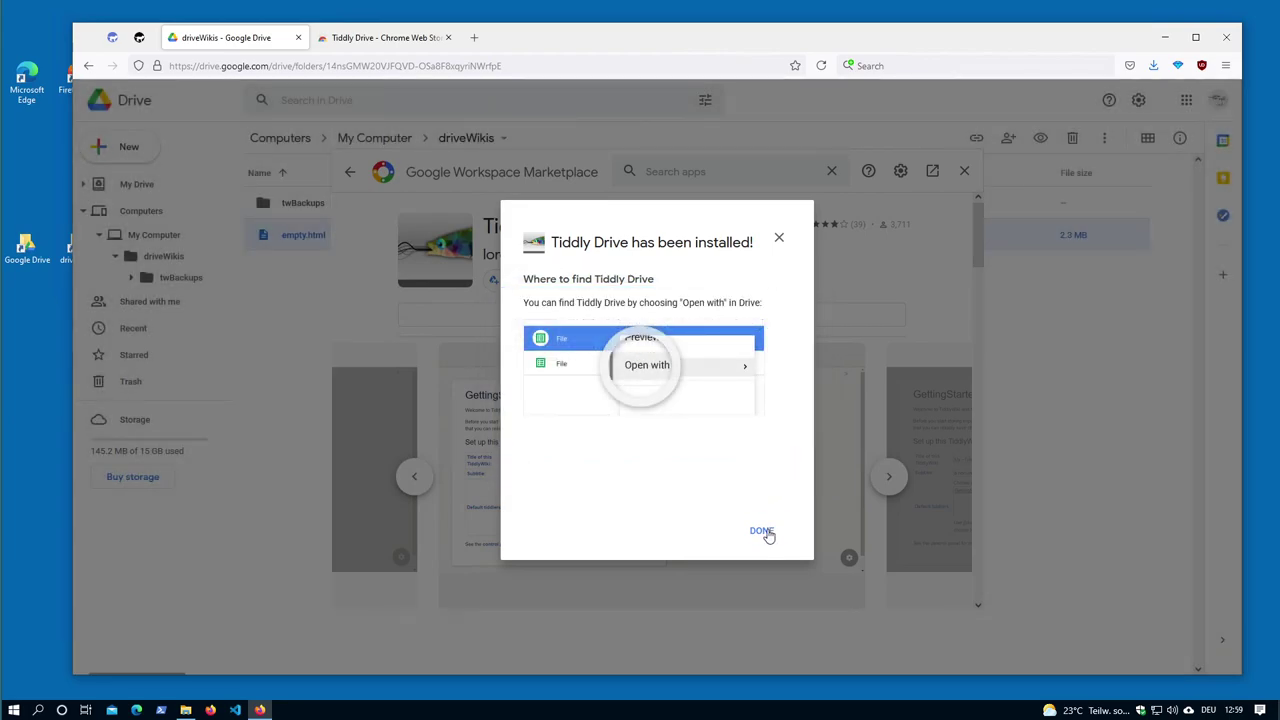
{"action": "left_click", "coordinate": [764, 531]}
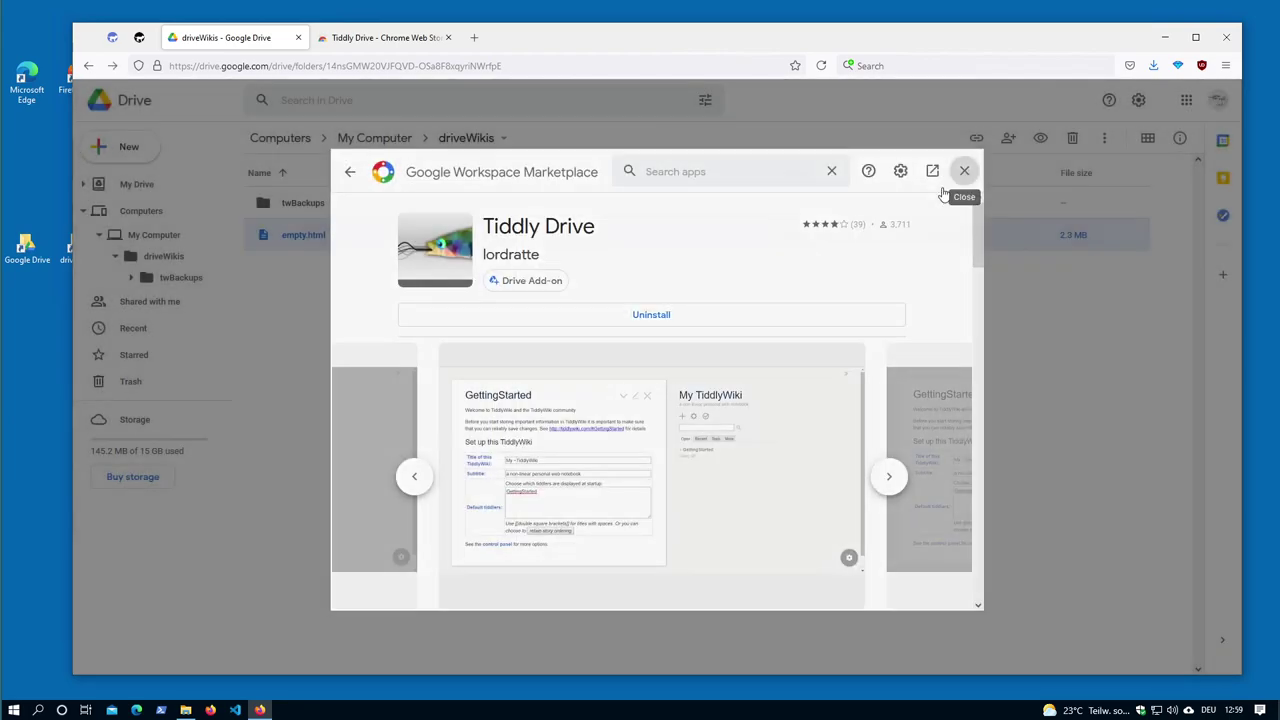
{"action": "left_click", "coordinate": [962, 172]}
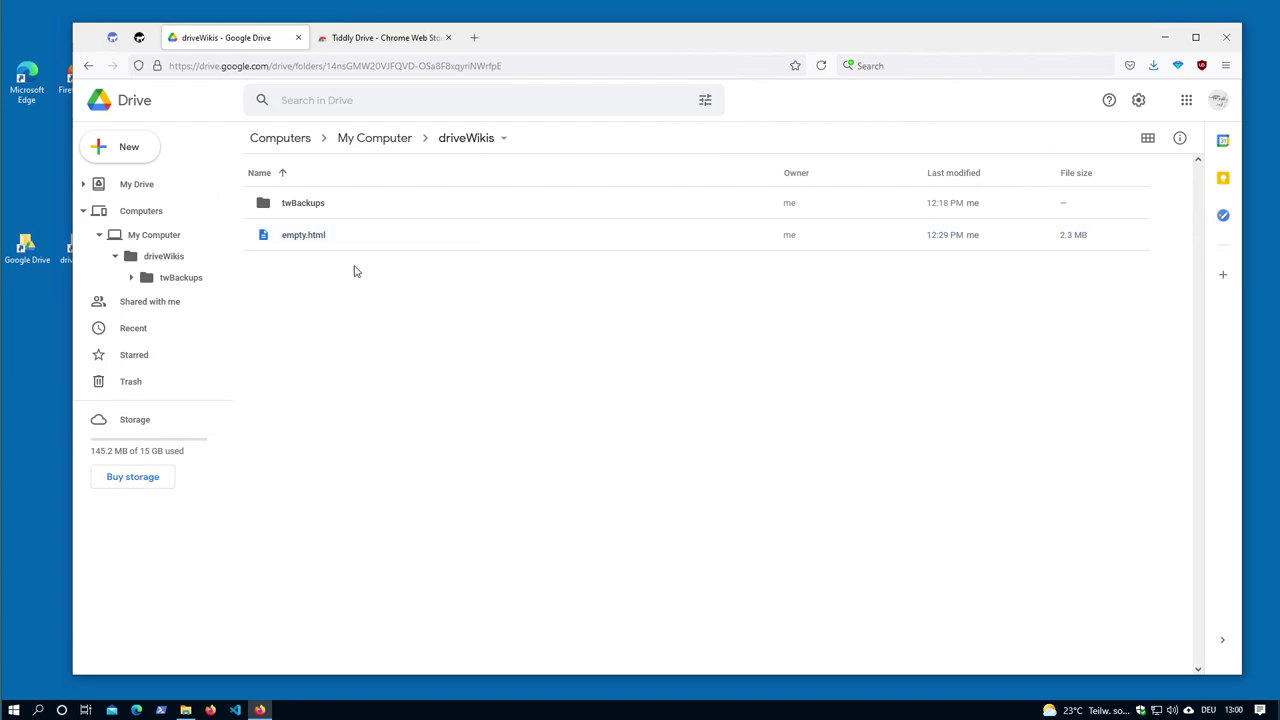
Step: Open empty.html via Tiddly Drive, then open the local Downloads > driveWikis empty.html copy
{"action": "double_click", "coordinate": [302, 237]}
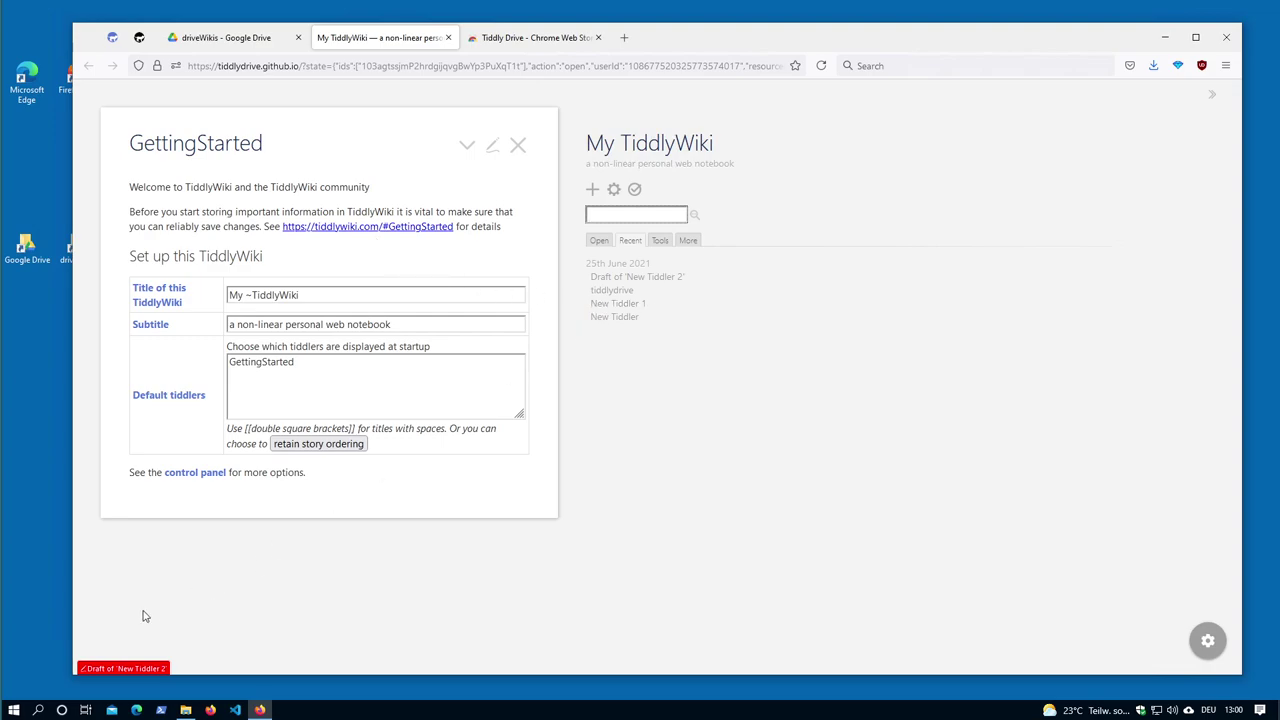
{"action": "left_click", "coordinate": [144, 670]}
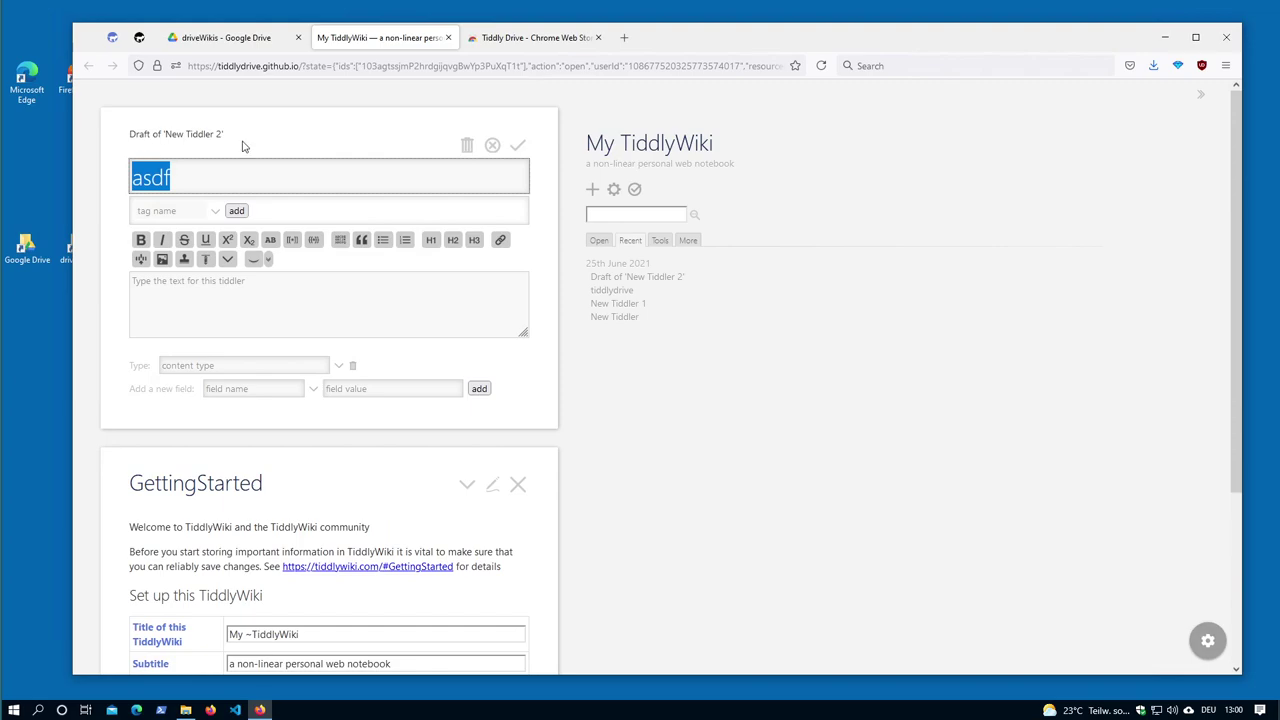
{"action": "left_click", "coordinate": [185, 710]}
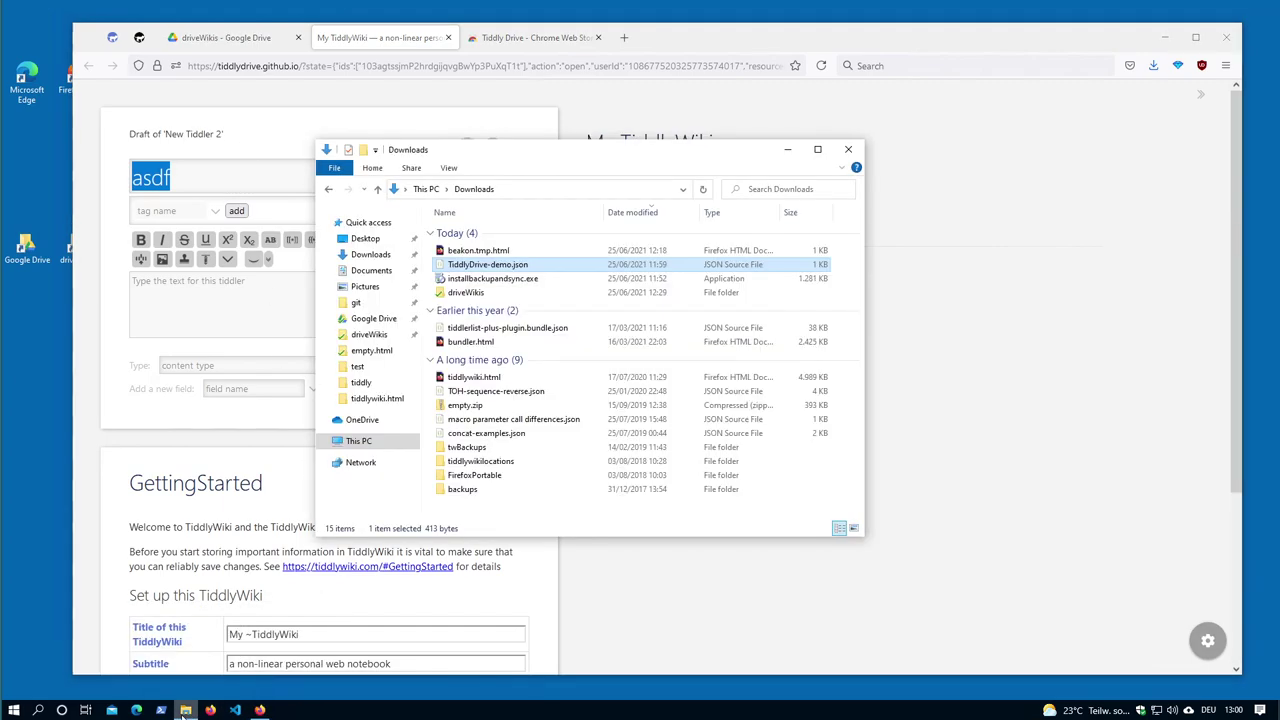
{"action": "double_click", "coordinate": [466, 293]}
{"action": "double_click", "coordinate": [469, 246]}
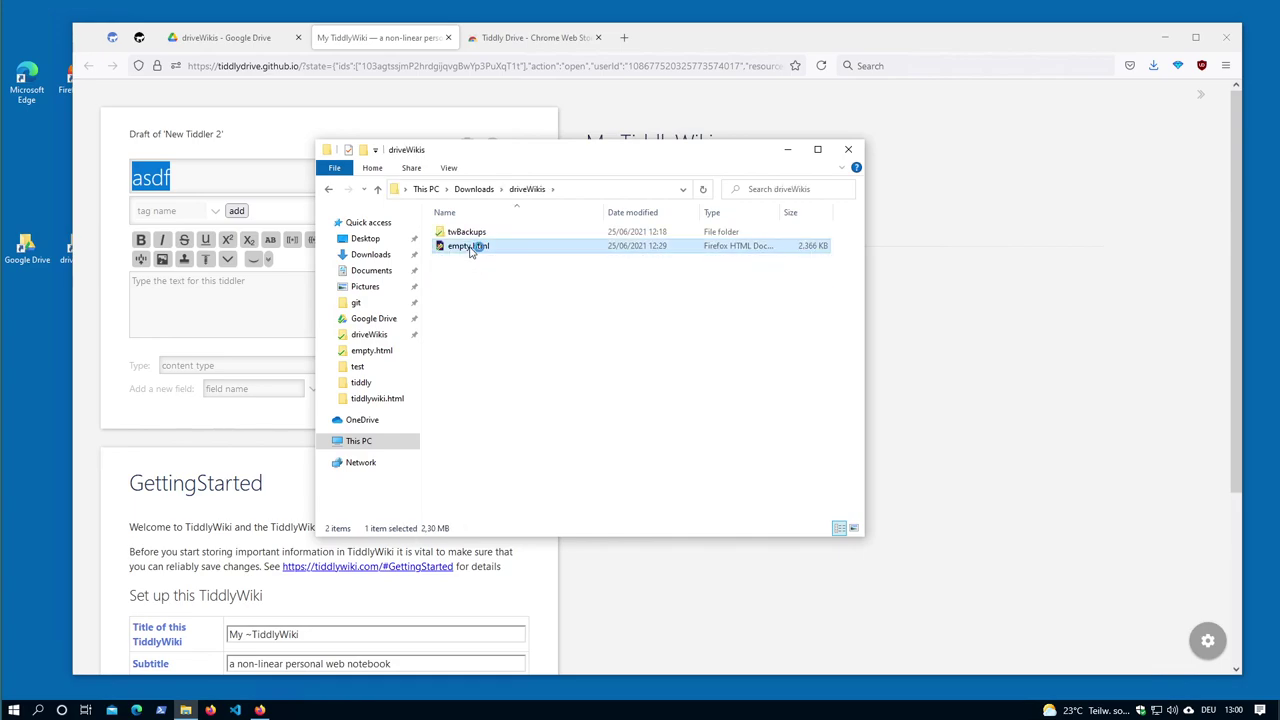
{"action": "left_click", "coordinate": [540, 66]}
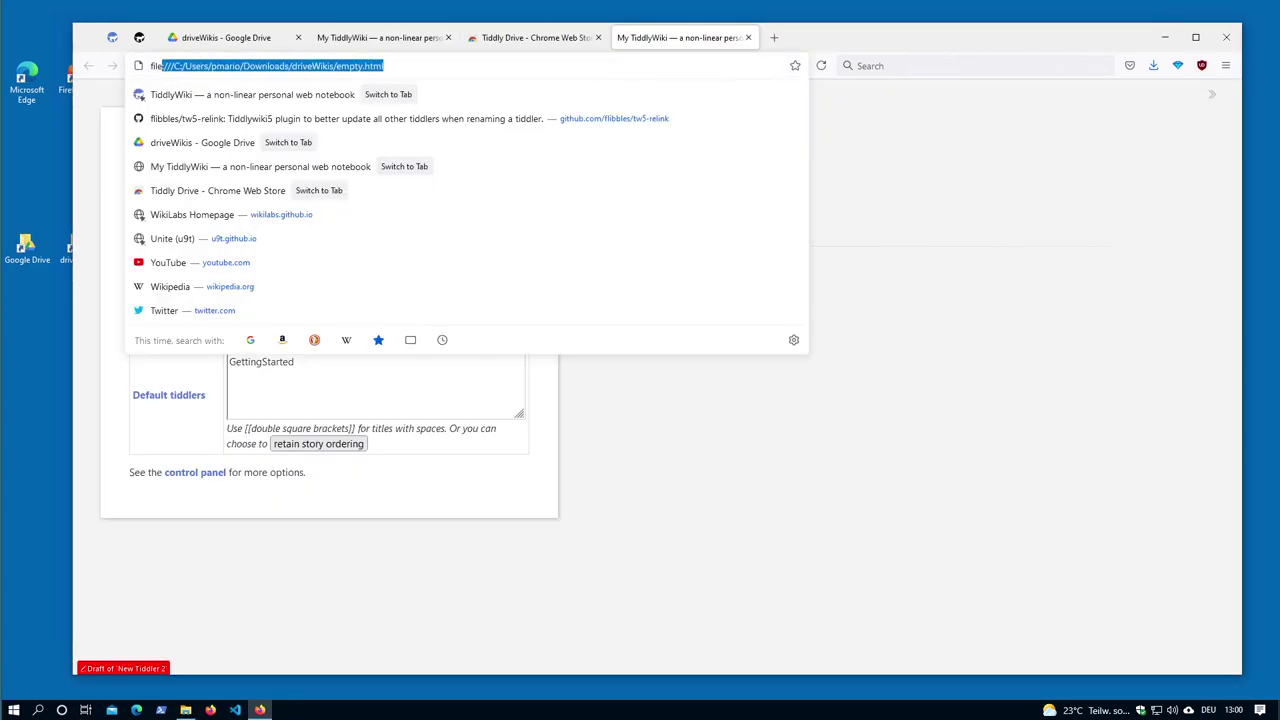
Step: Reopen the asdf draft in the local wiki and close the Tiddly Drive store tab
{"action": "left_click", "coordinate": [698, 500]}
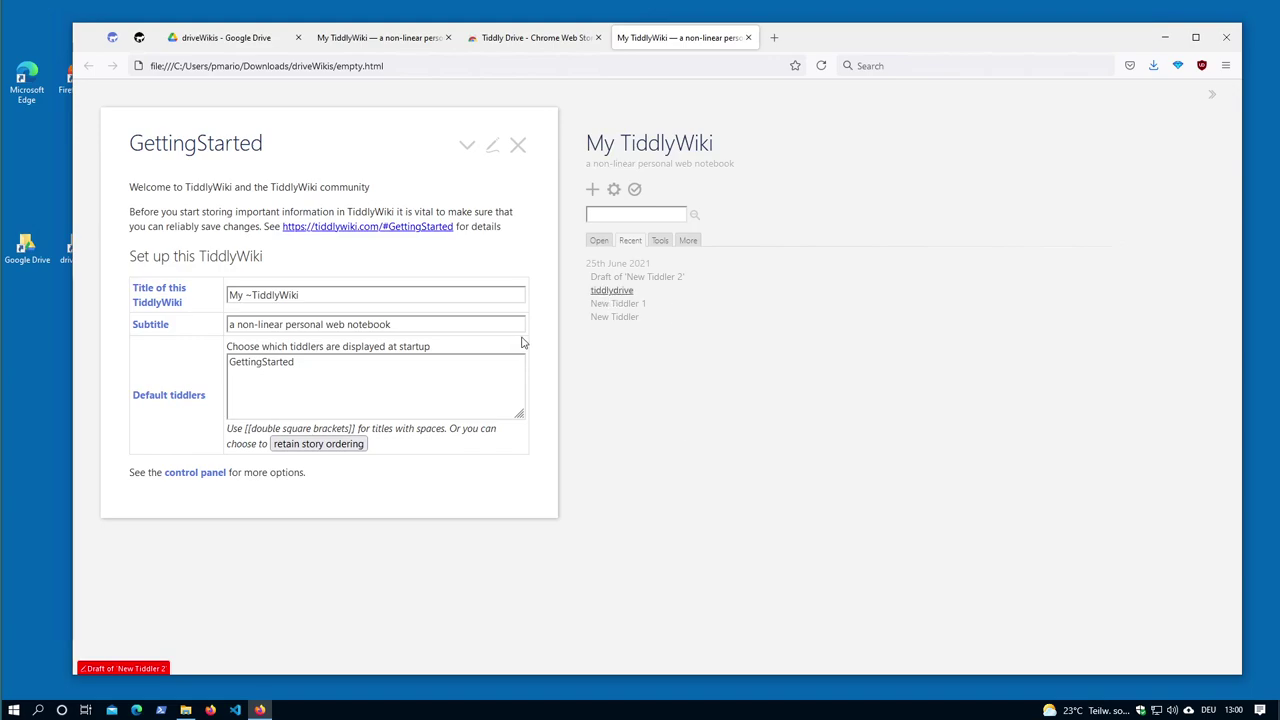
{"action": "left_click", "coordinate": [140, 670]}
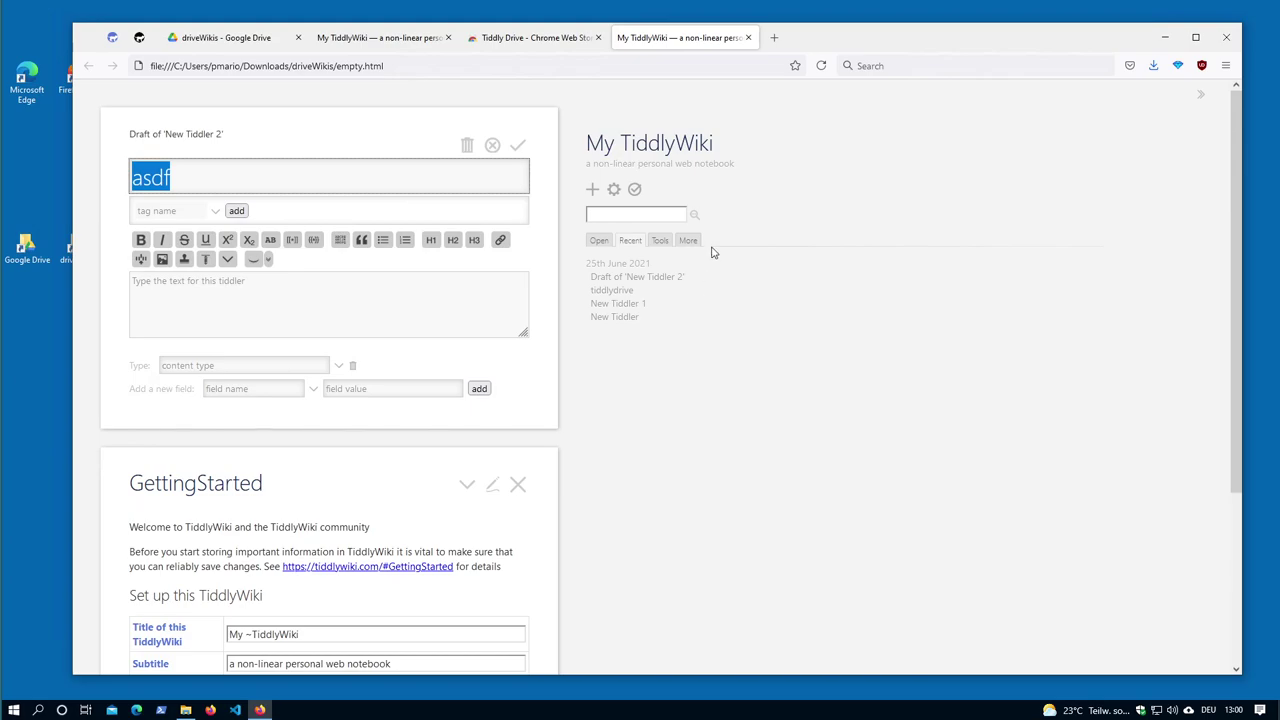
{"action": "left_click", "coordinate": [535, 38]}
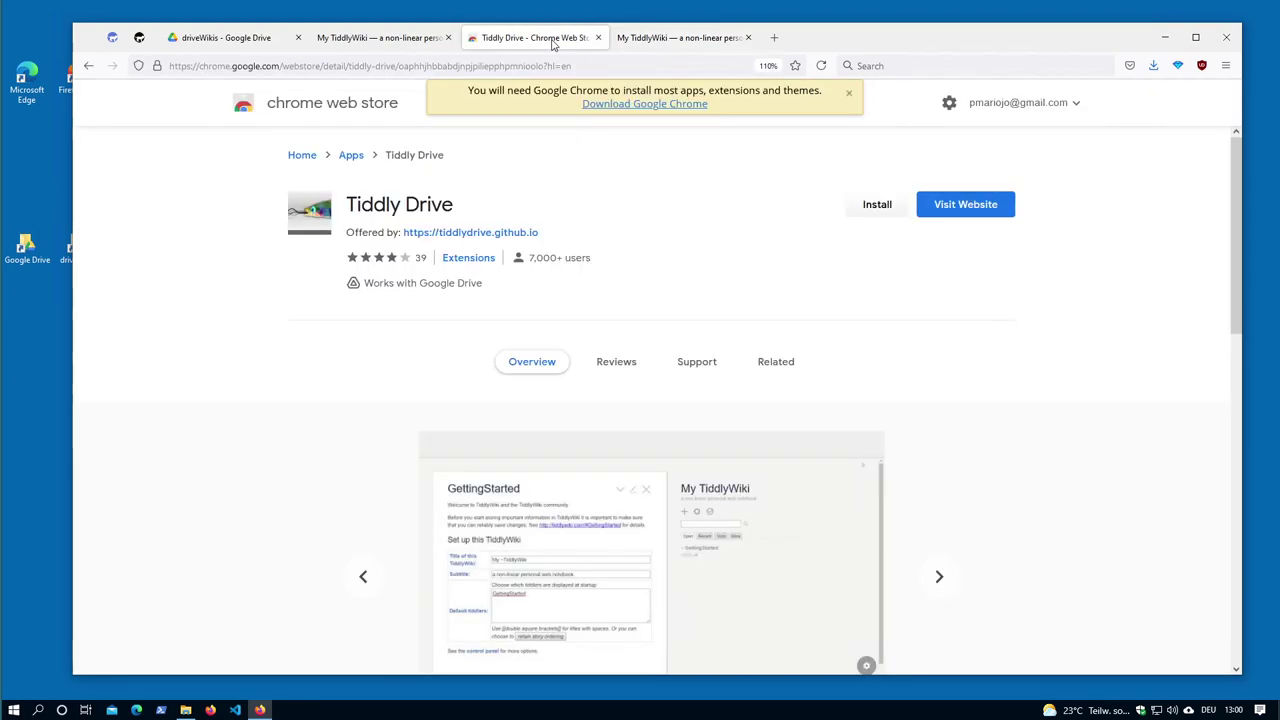
{"action": "left_click", "coordinate": [598, 37]}
{"action": "left_click", "coordinate": [376, 40]}
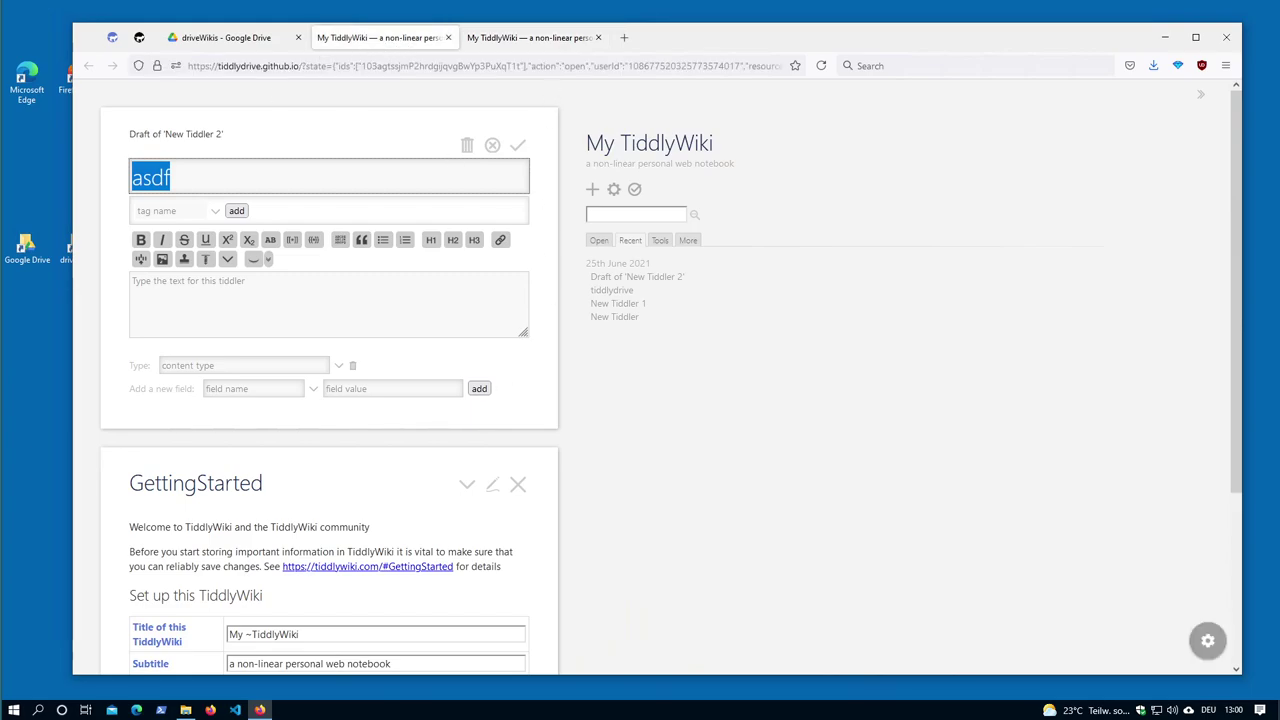
{"action": "left_click", "coordinate": [559, 40]}
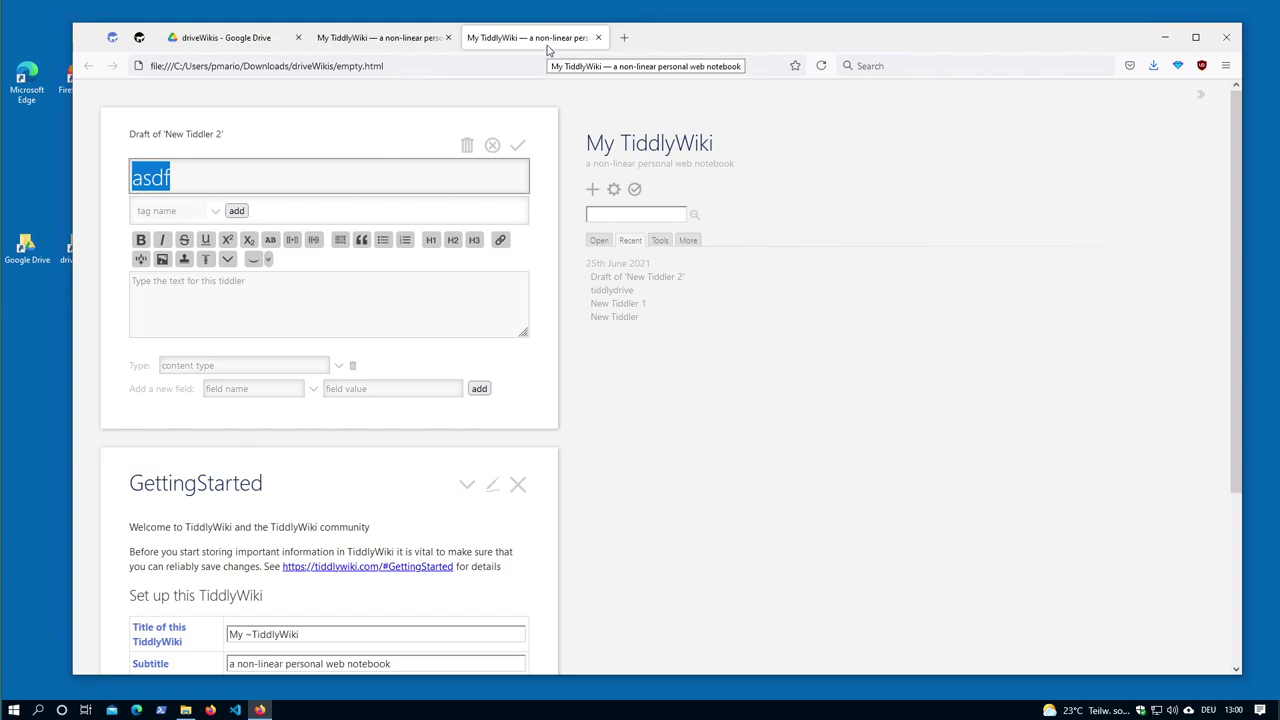
Step: Review the Control Panel Saving settings, confirm the asdf tiddler, and open the driveWikis folder
{"action": "left_click", "coordinate": [613, 189]}
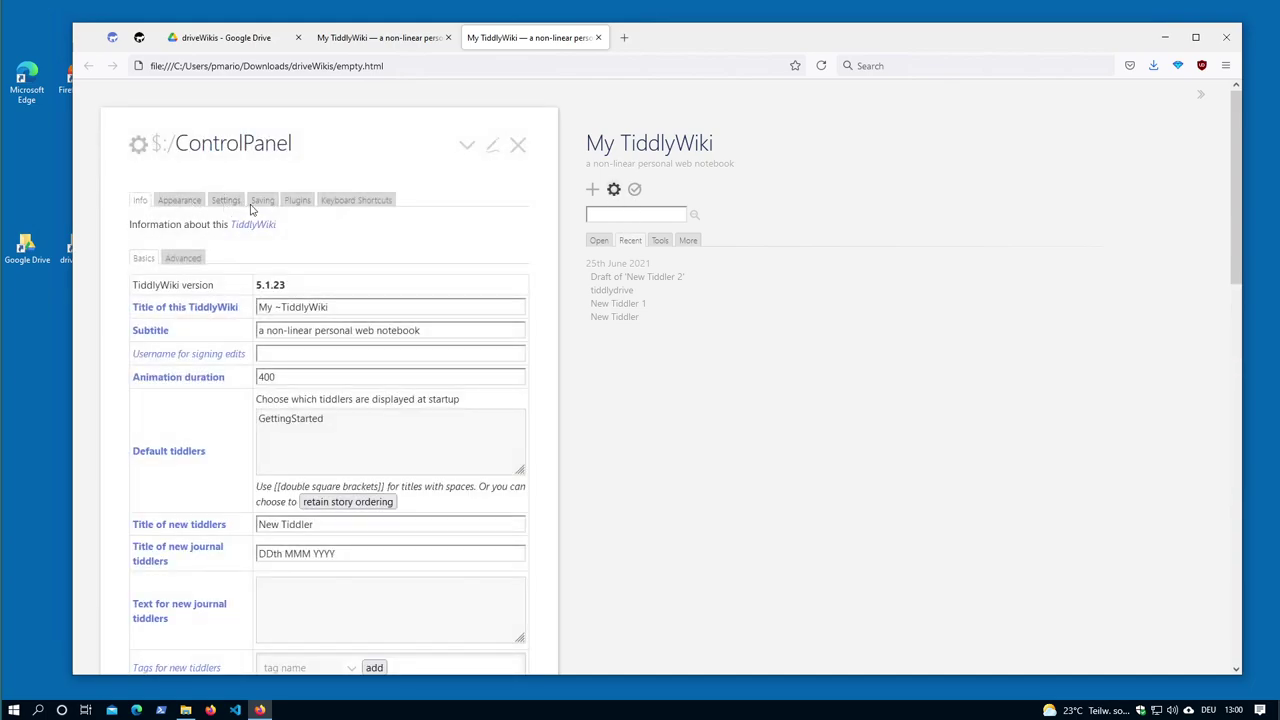
{"action": "left_click", "coordinate": [264, 202]}
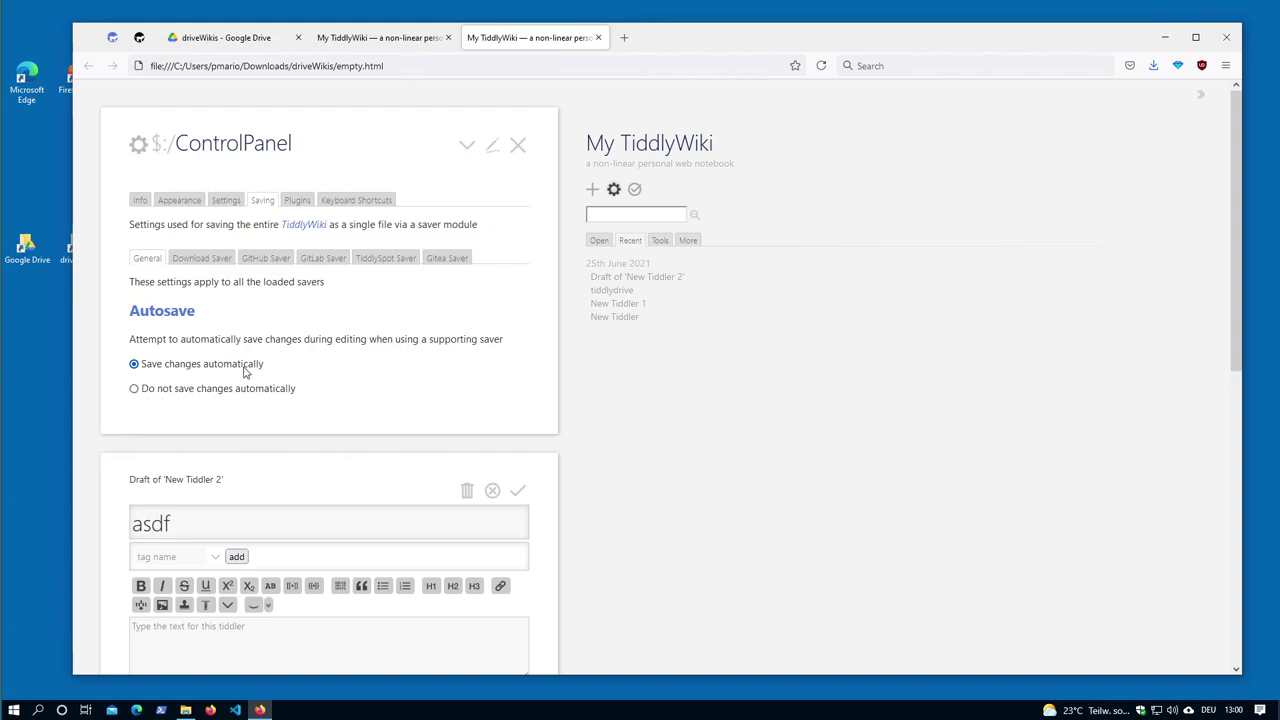
{"action": "scroll", "coordinate": [541, 311], "scroll_direction": "down", "scroll_amount": 2}
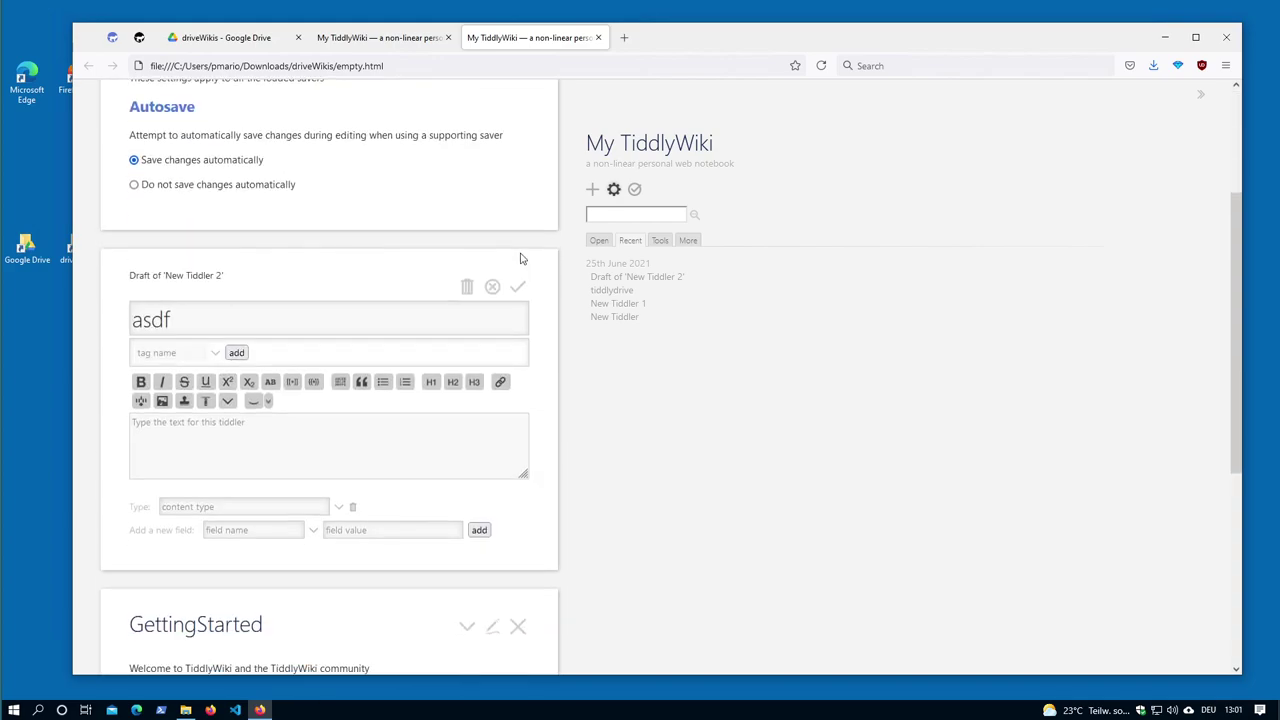
{"action": "left_click", "coordinate": [517, 289]}
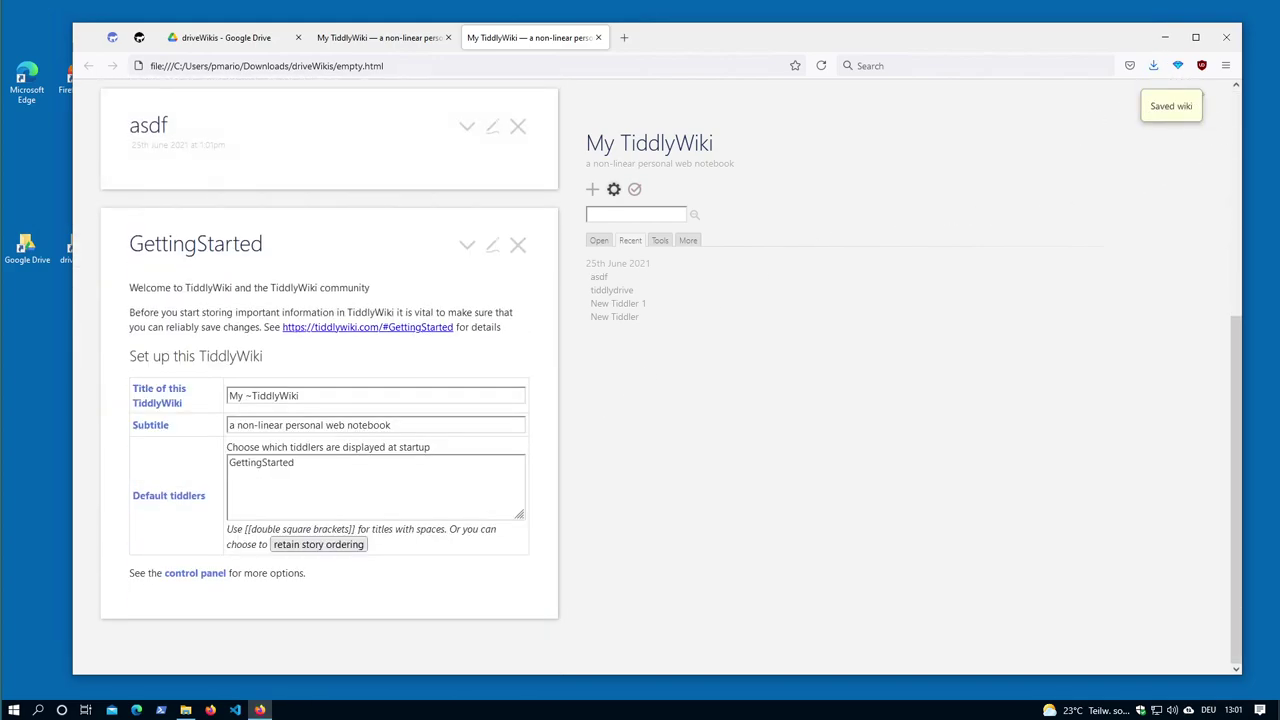
{"action": "left_click", "coordinate": [185, 710]}
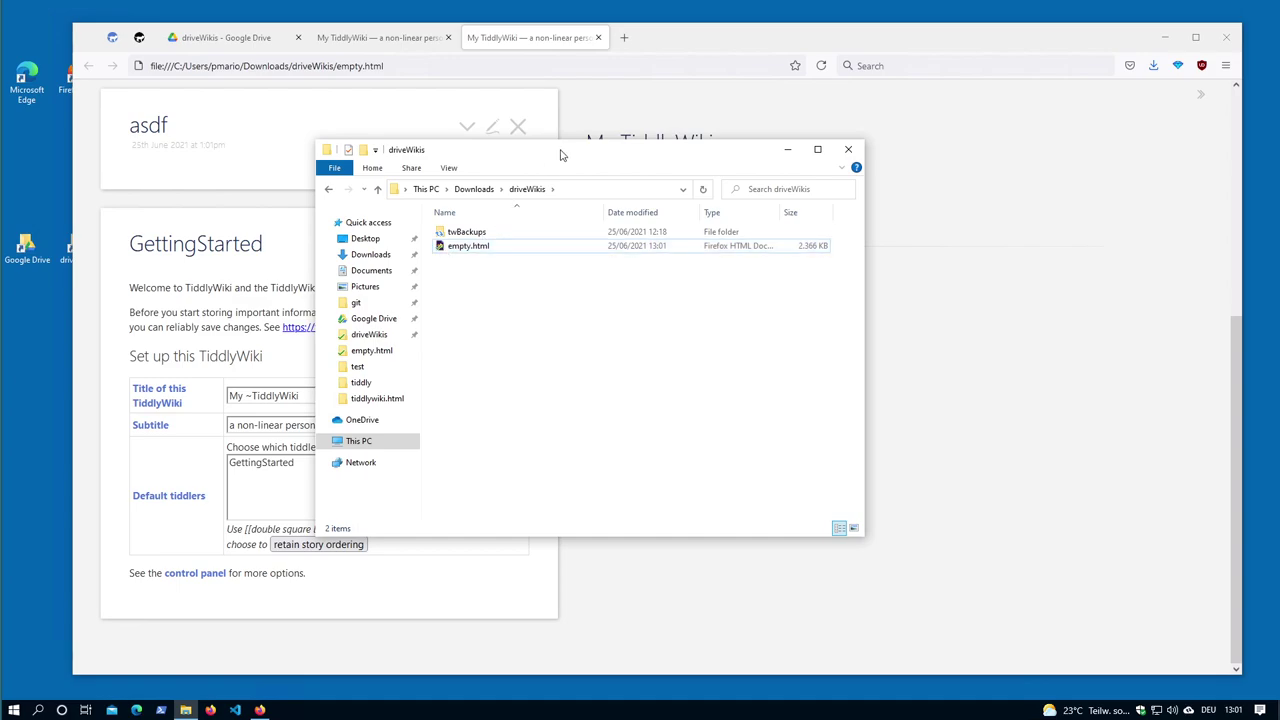
Step: Move Explorer aside, check empty.html's modified time, and switch to the Tiddly Drive wiki
{"action": "left_click_drag", "start_coordinate": [561, 155], "coordinate": [727, 155]}
{"action": "left_click", "coordinate": [636, 254]}
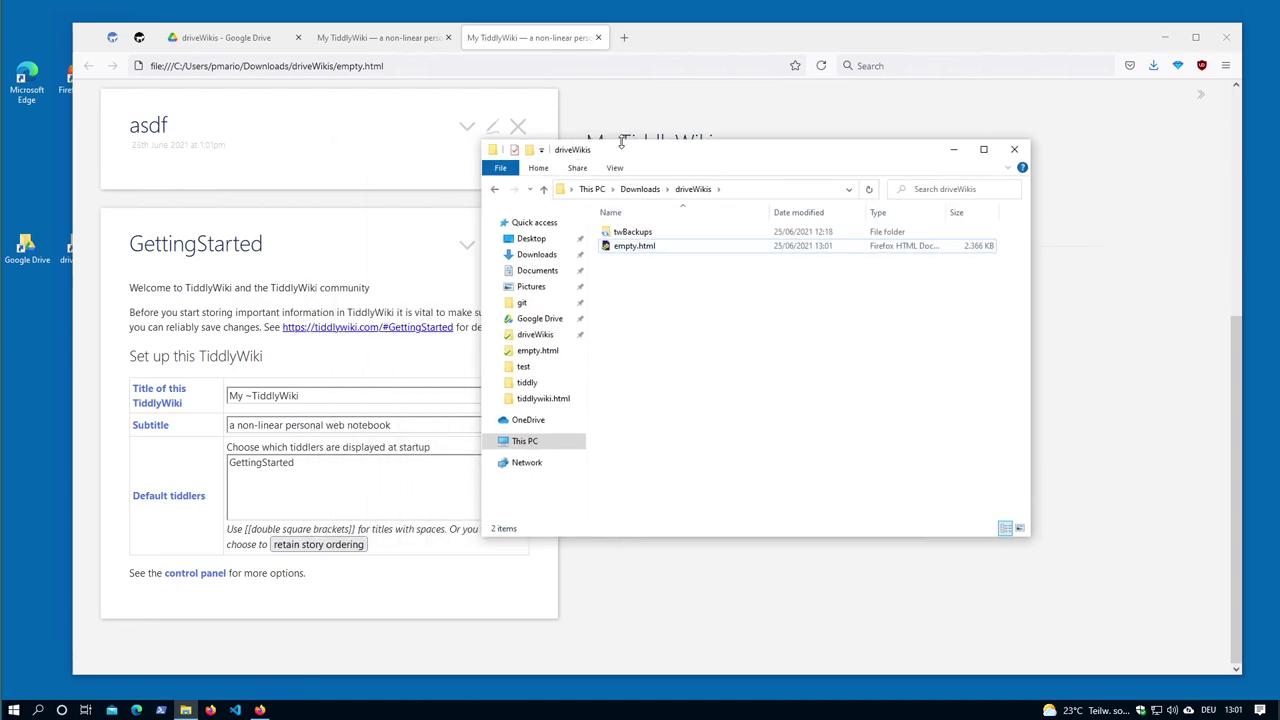
{"action": "left_click", "coordinate": [595, 113]}
{"action": "left_click", "coordinate": [387, 40]}
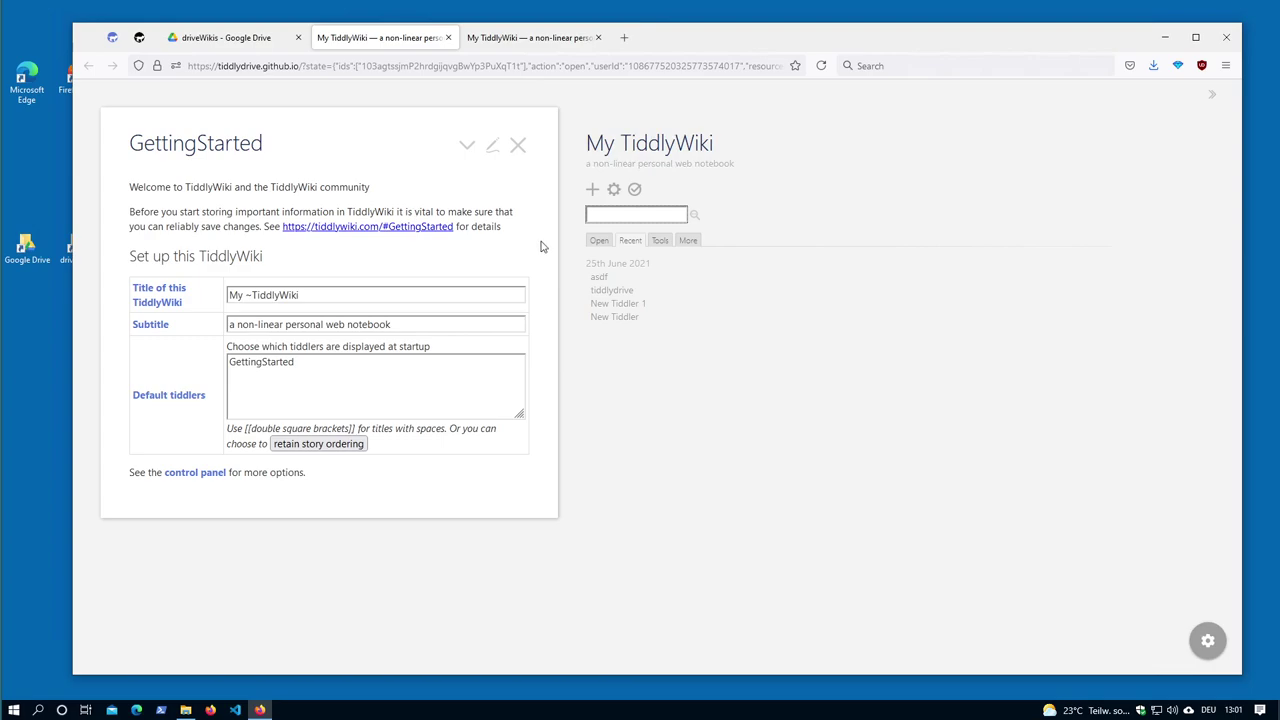
Step: Disable Tiddly Drive autosave, then add and confirm New Tiddler 2 so it saves to Drive
{"action": "left_click", "coordinate": [1206, 644]}
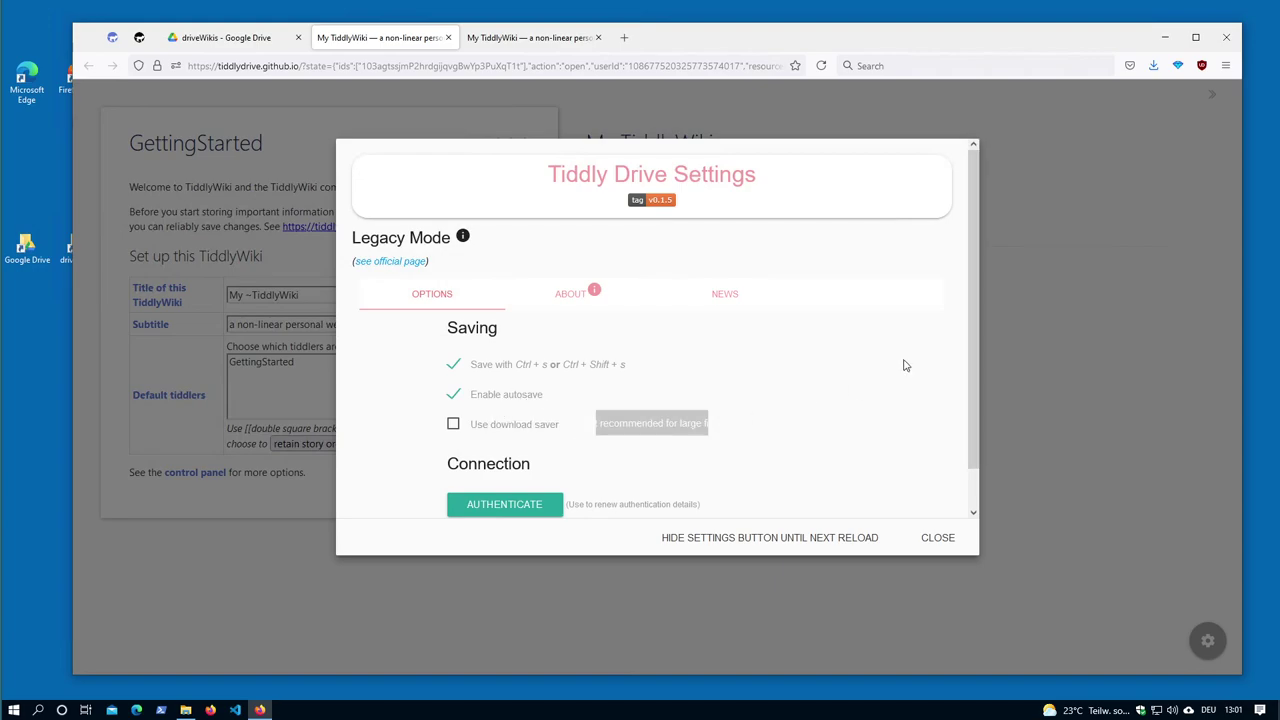
{"action": "left_click", "coordinate": [468, 398]}
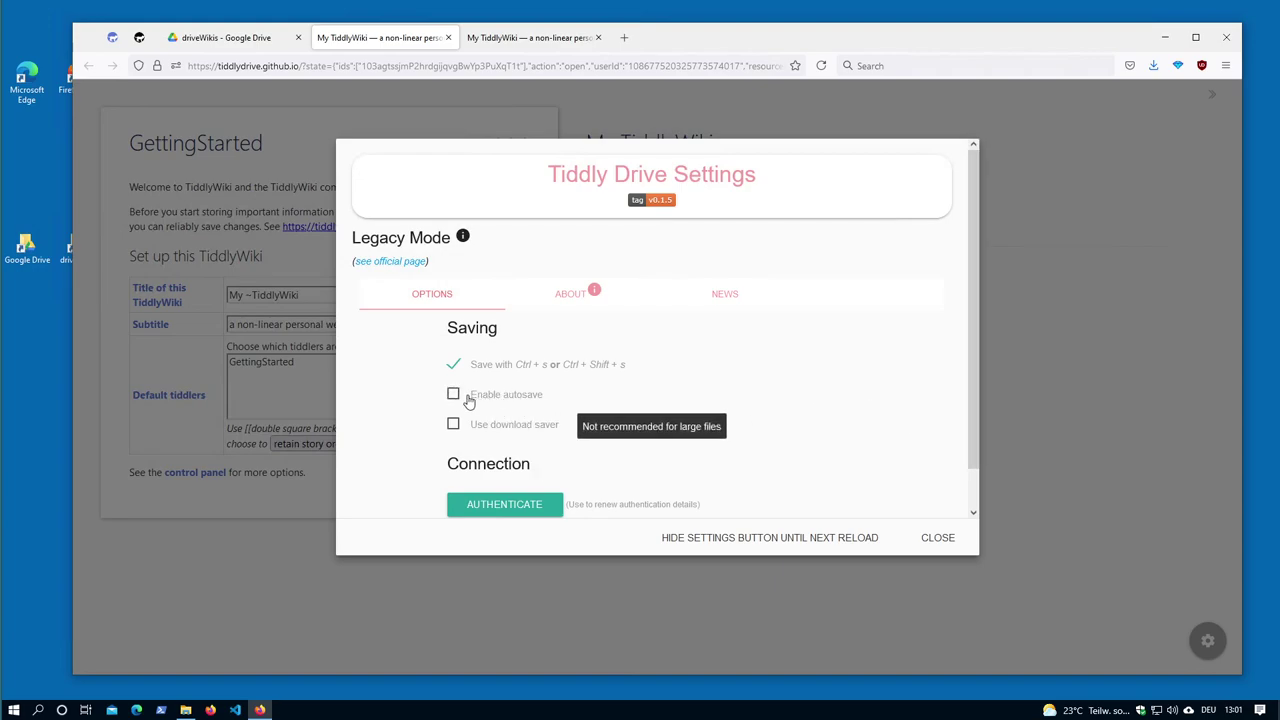
{"action": "left_click", "coordinate": [1036, 421]}
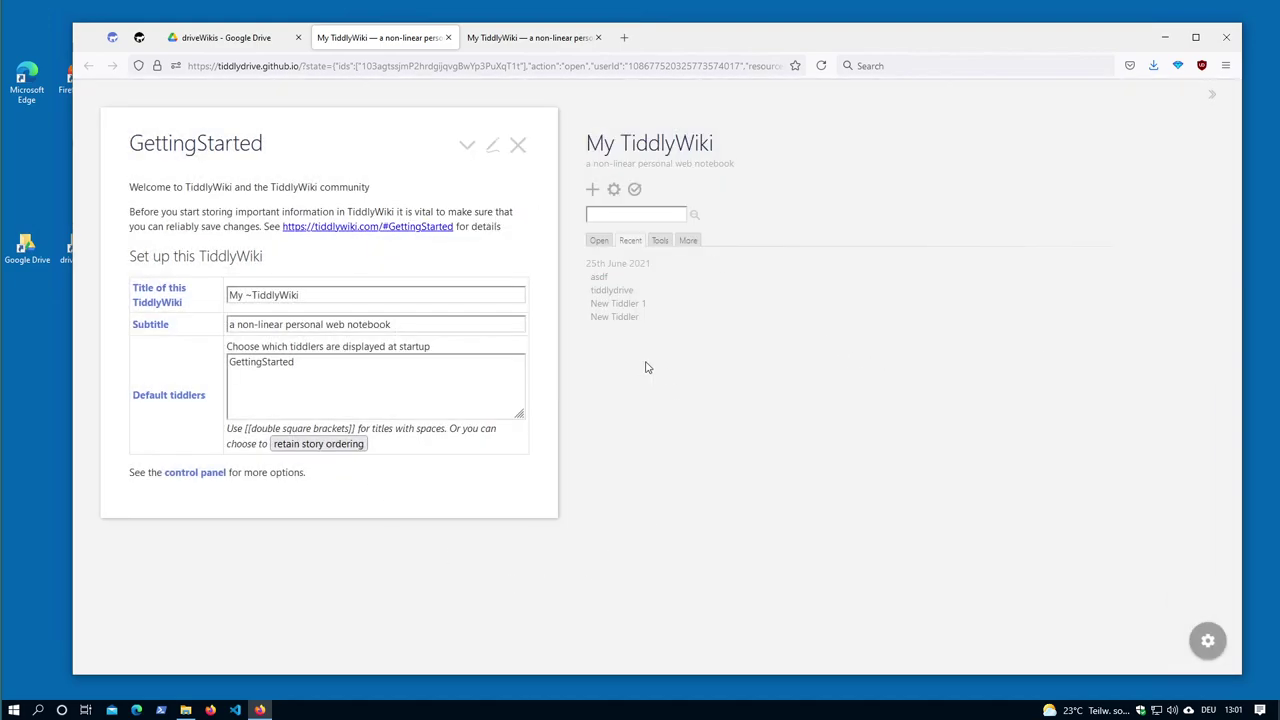
{"action": "left_click", "coordinate": [593, 190]}
{"action": "left_click", "coordinate": [517, 145]}
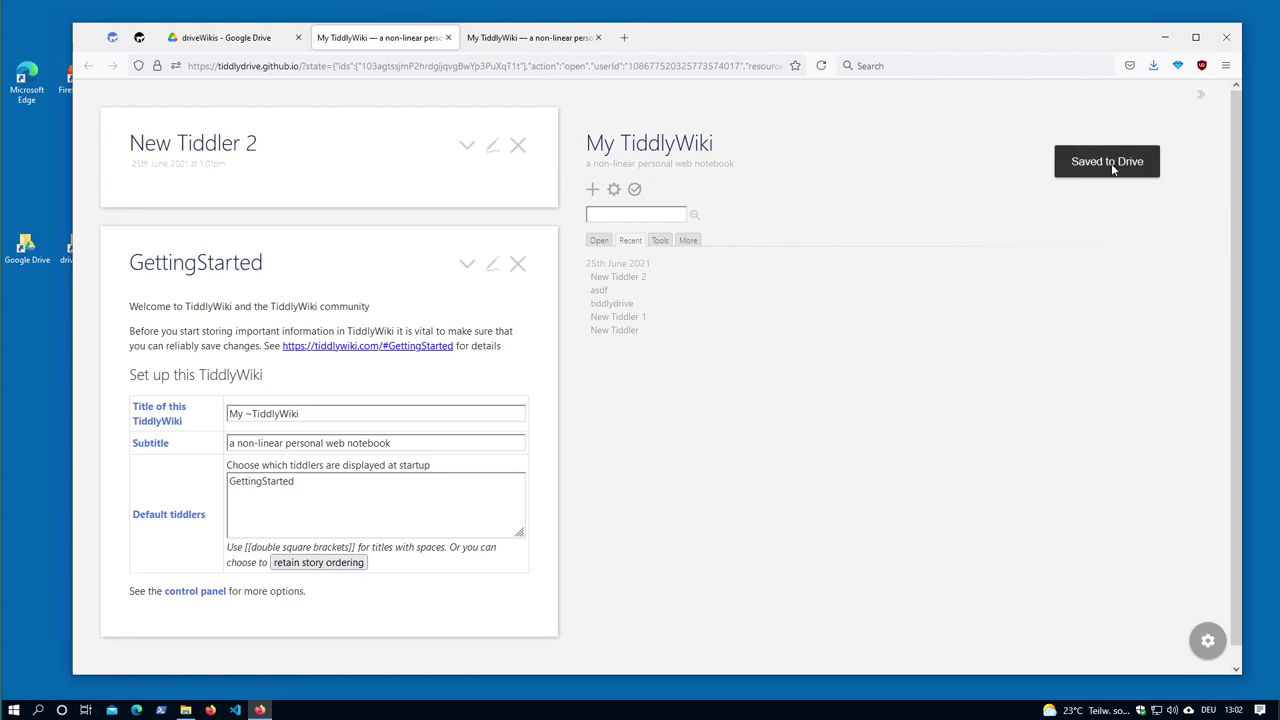
Step: Reload the local empty.html, open New Tiddler 2, then open Tiddly Drive settings in the Drive copy
{"action": "left_click", "coordinate": [530, 37]}
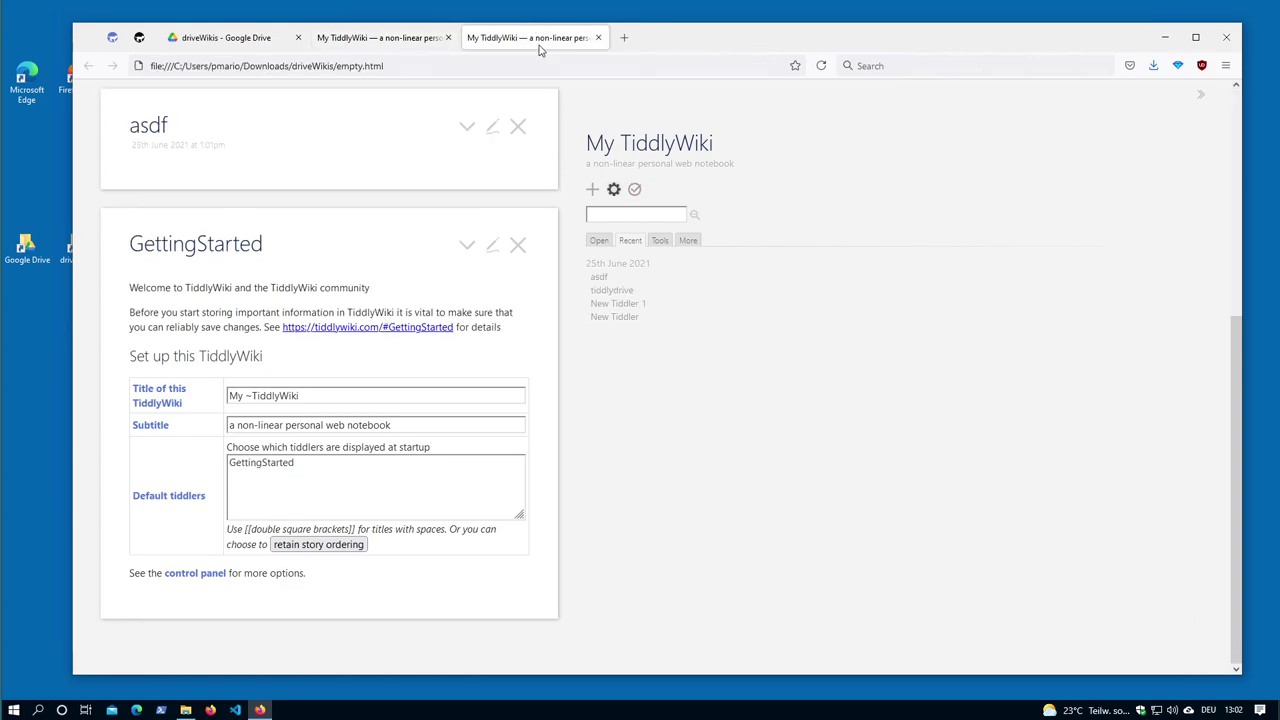
{"action": "left_click", "coordinate": [185, 710]}
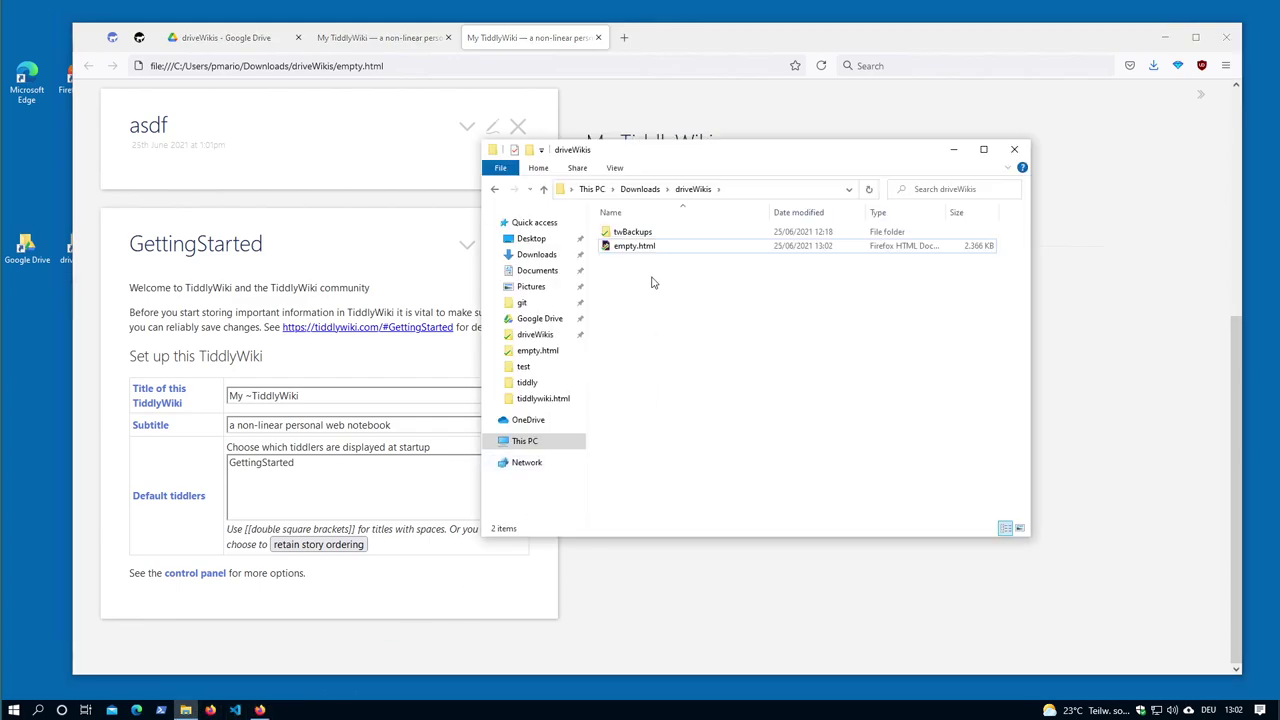
{"action": "left_click", "coordinate": [700, 103]}
{"action": "left_click", "coordinate": [821, 65]}
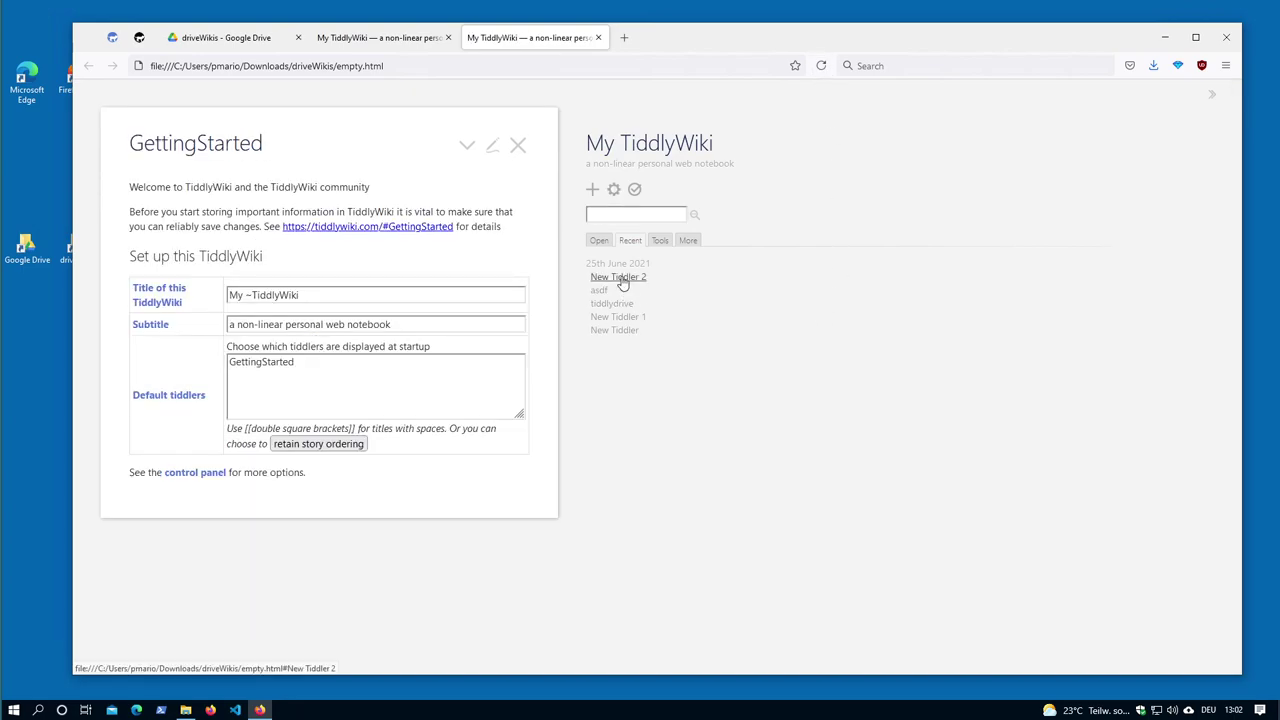
{"action": "left_click", "coordinate": [620, 278]}
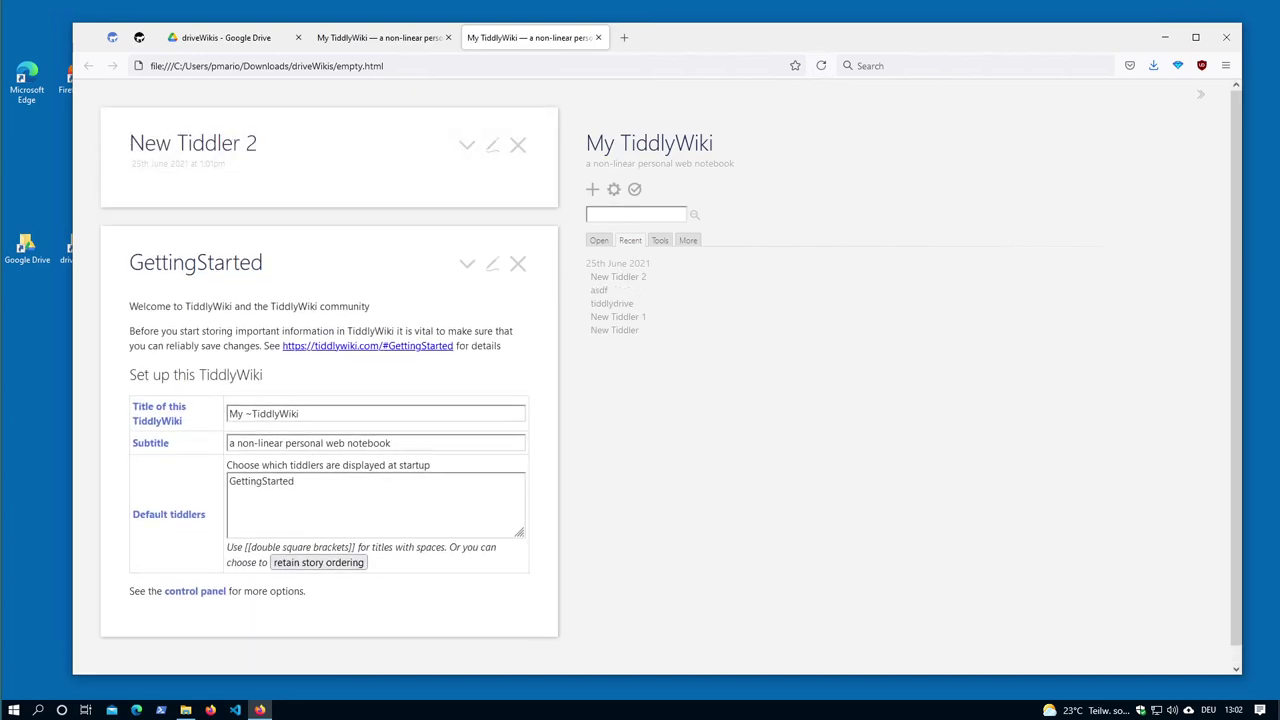
{"action": "left_click", "coordinate": [410, 40]}
{"action": "left_click", "coordinate": [1205, 640]}
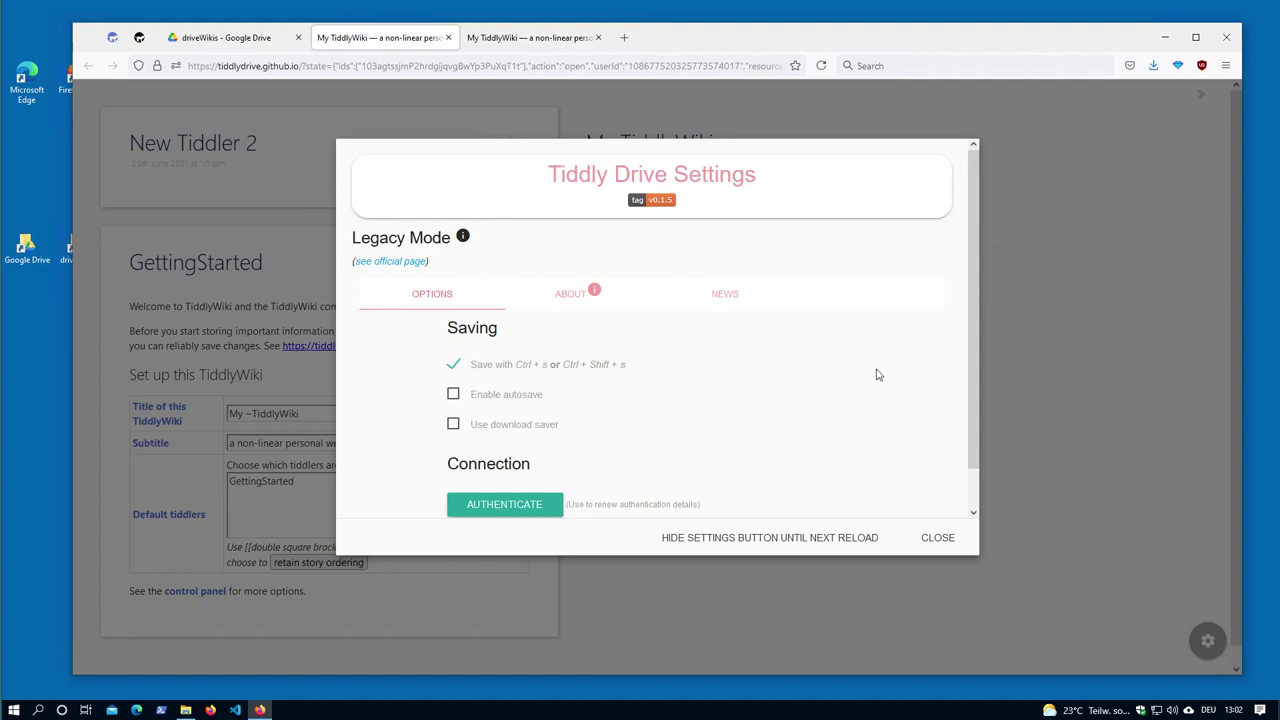
Step: Close the Tiddly Drive settings, reopen them, and close them again, leaving autosave off
{"action": "left_click", "coordinate": [1060, 395]}
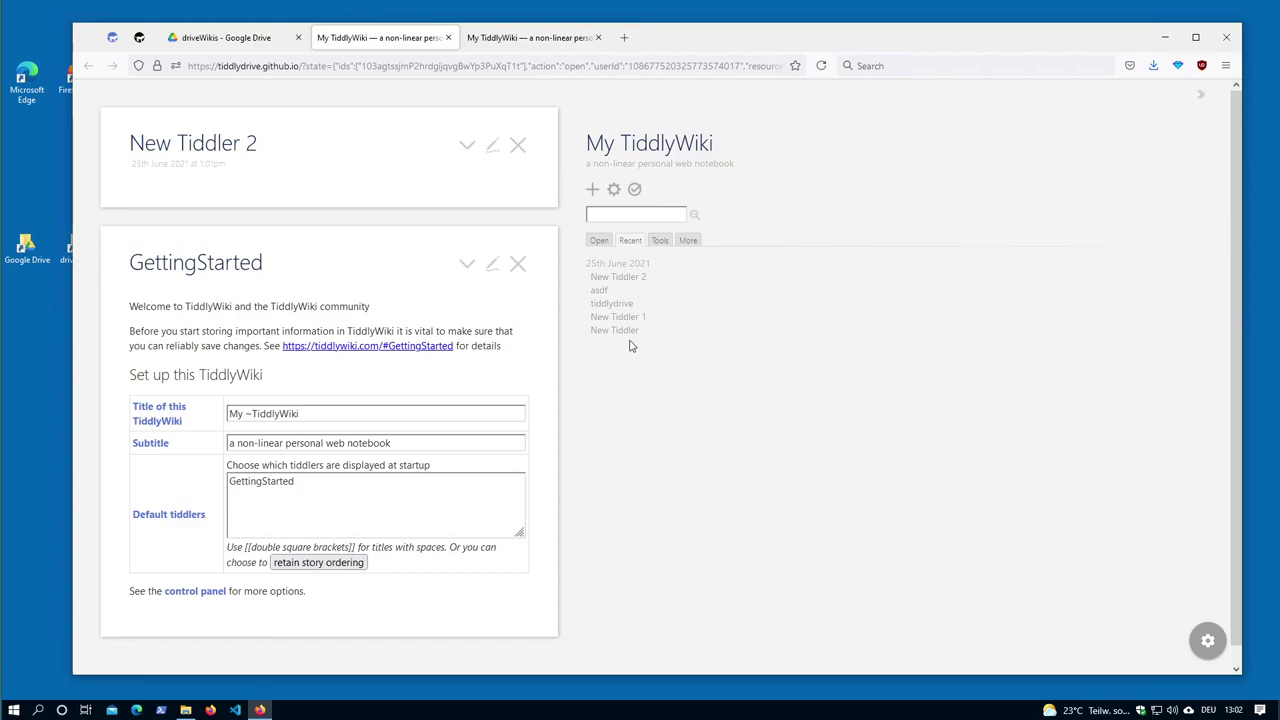
{"action": "left_click", "coordinate": [1212, 646]}
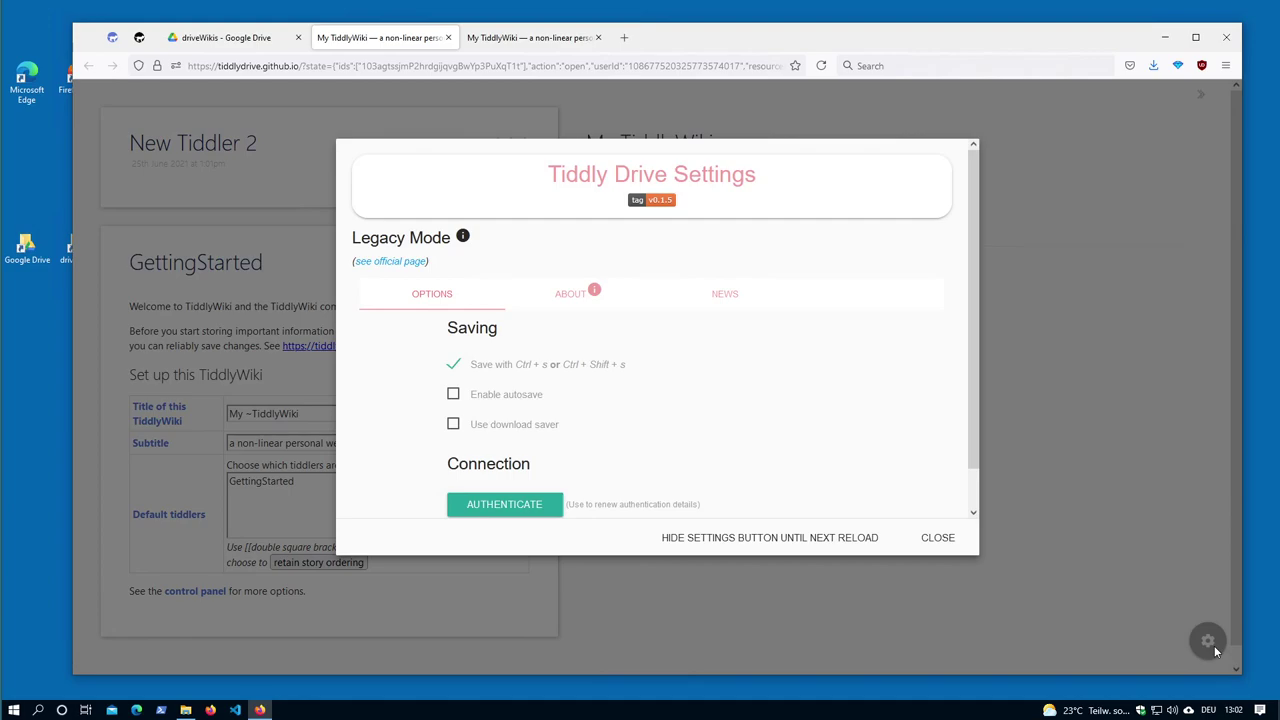
{"action": "left_click", "coordinate": [1145, 535]}
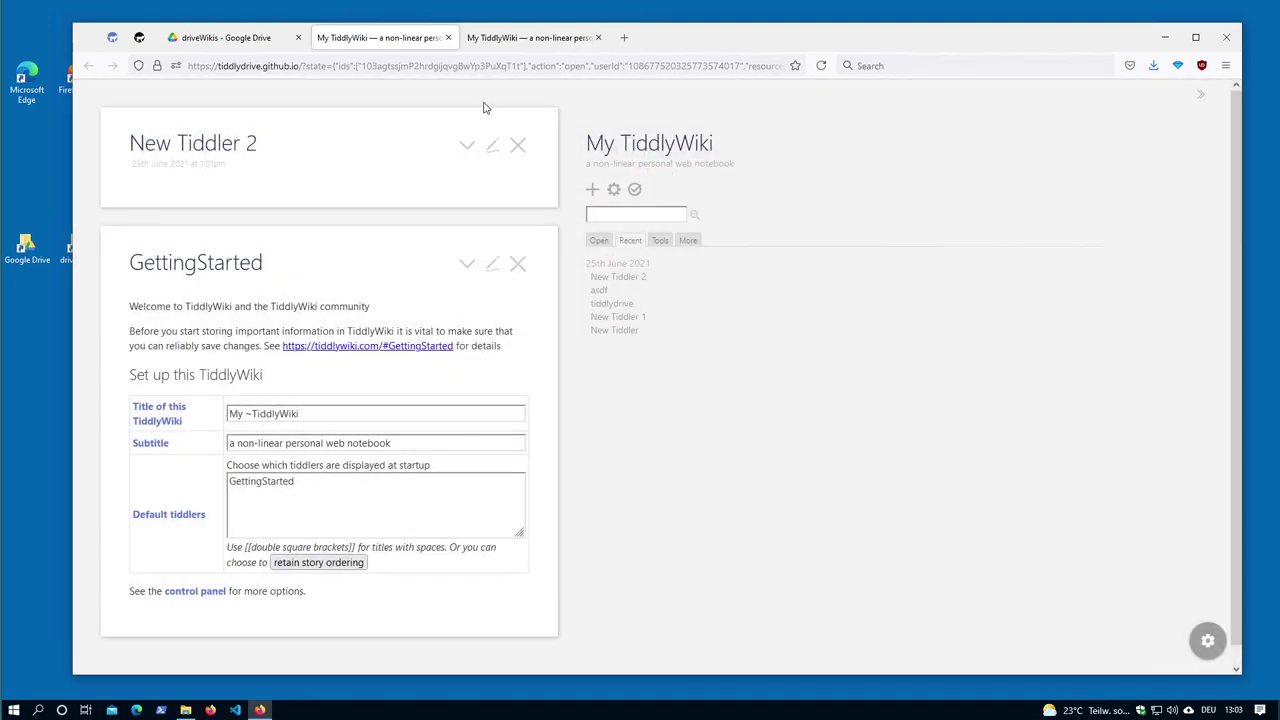
Step: Reread the tiddlywiki.com notes on file backups, GD sync and connecting Google Drive, then return to driveWikis
{"action": "left_click", "coordinate": [112, 40]}
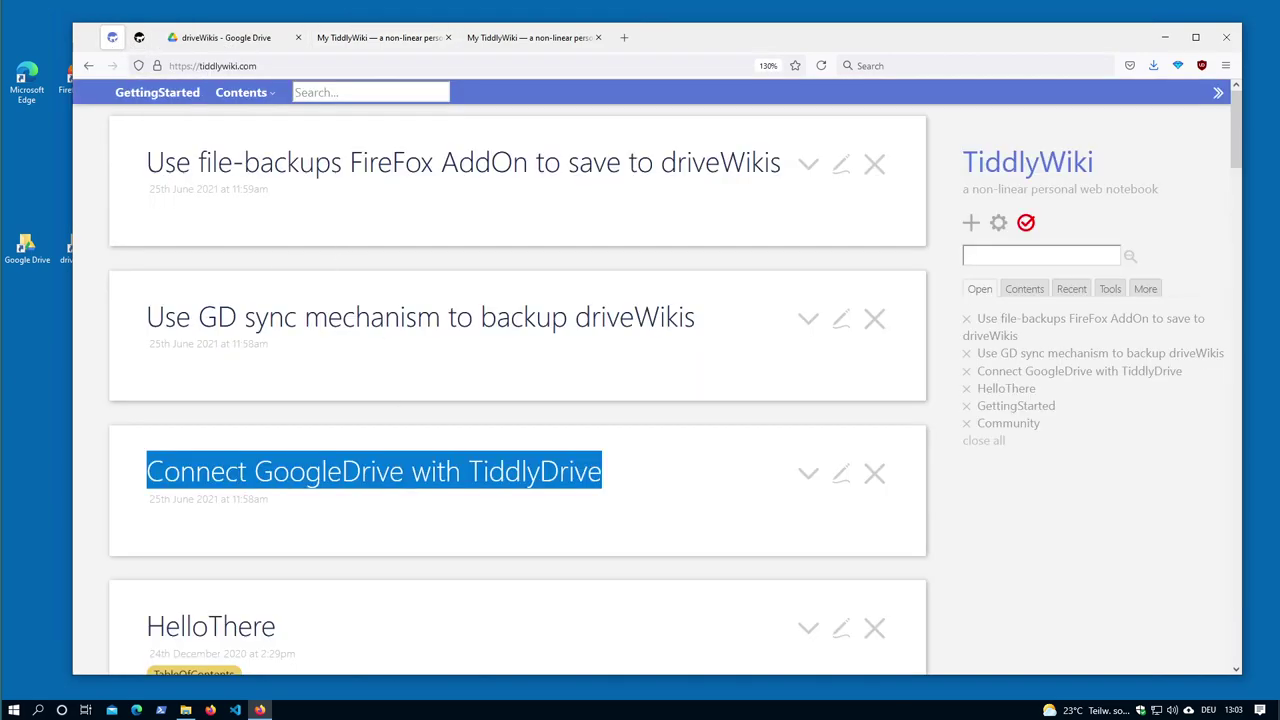
{"action": "left_click", "coordinate": [139, 504]}
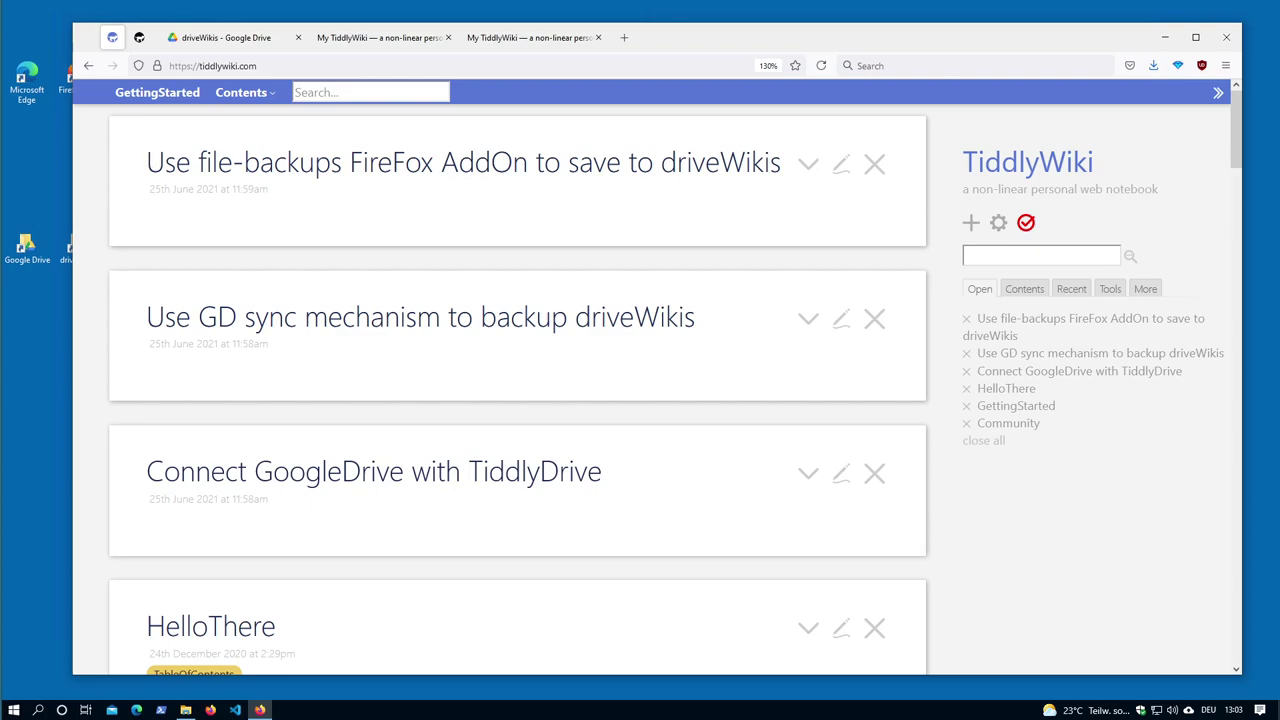
{"action": "left_click_drag", "start_coordinate": [146, 162], "coordinate": [392, 162]}
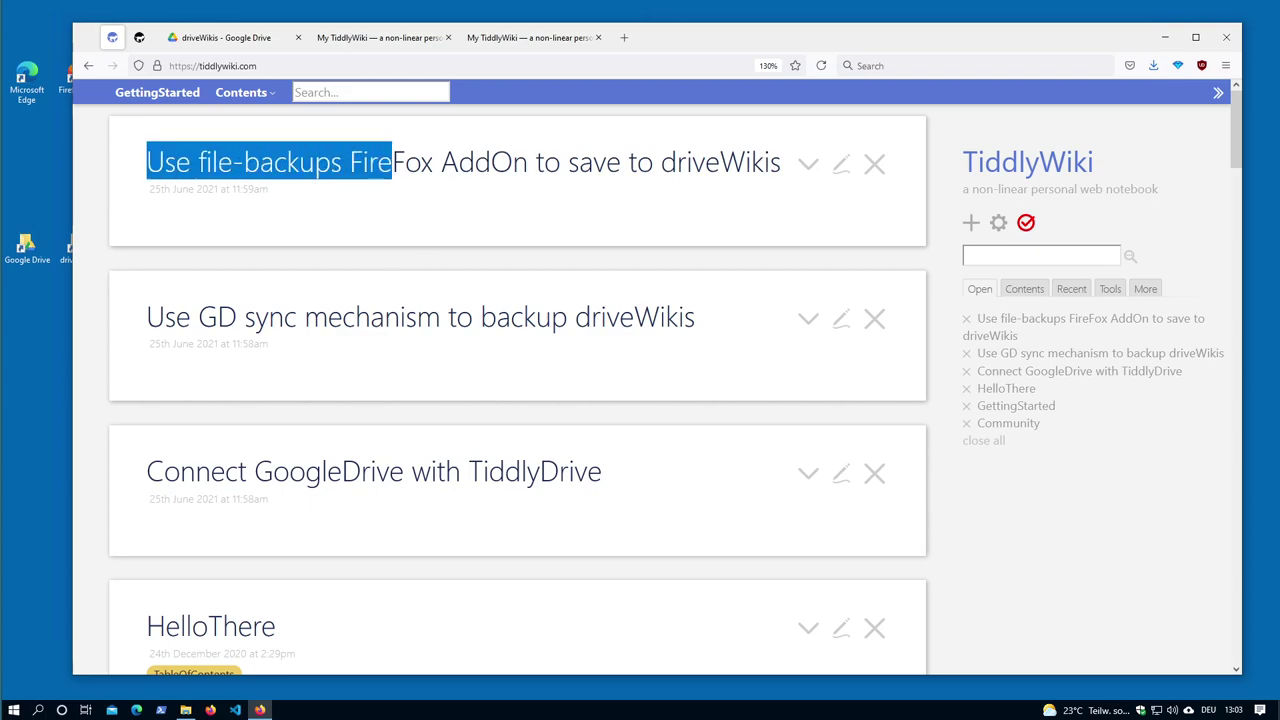
{"action": "left_click_drag", "start_coordinate": [146, 316], "coordinate": [449, 343]}
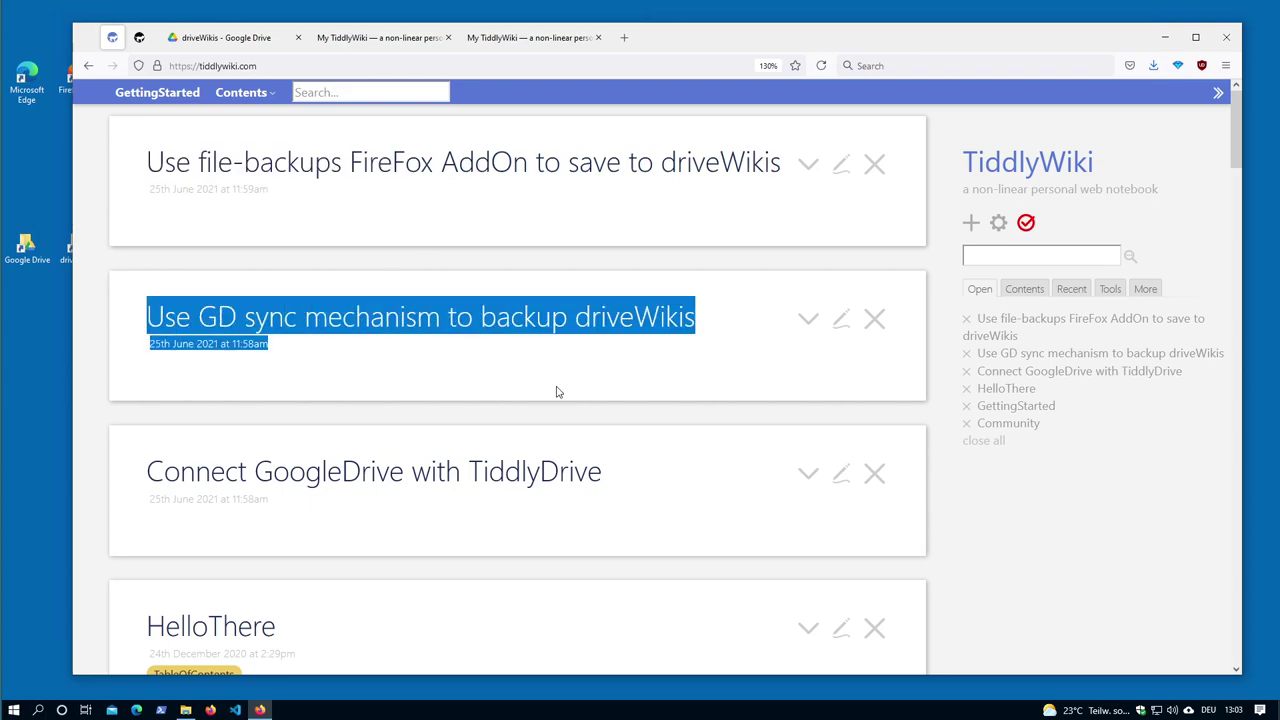
{"action": "left_click_drag", "start_coordinate": [484, 471], "coordinate": [247, 471]}
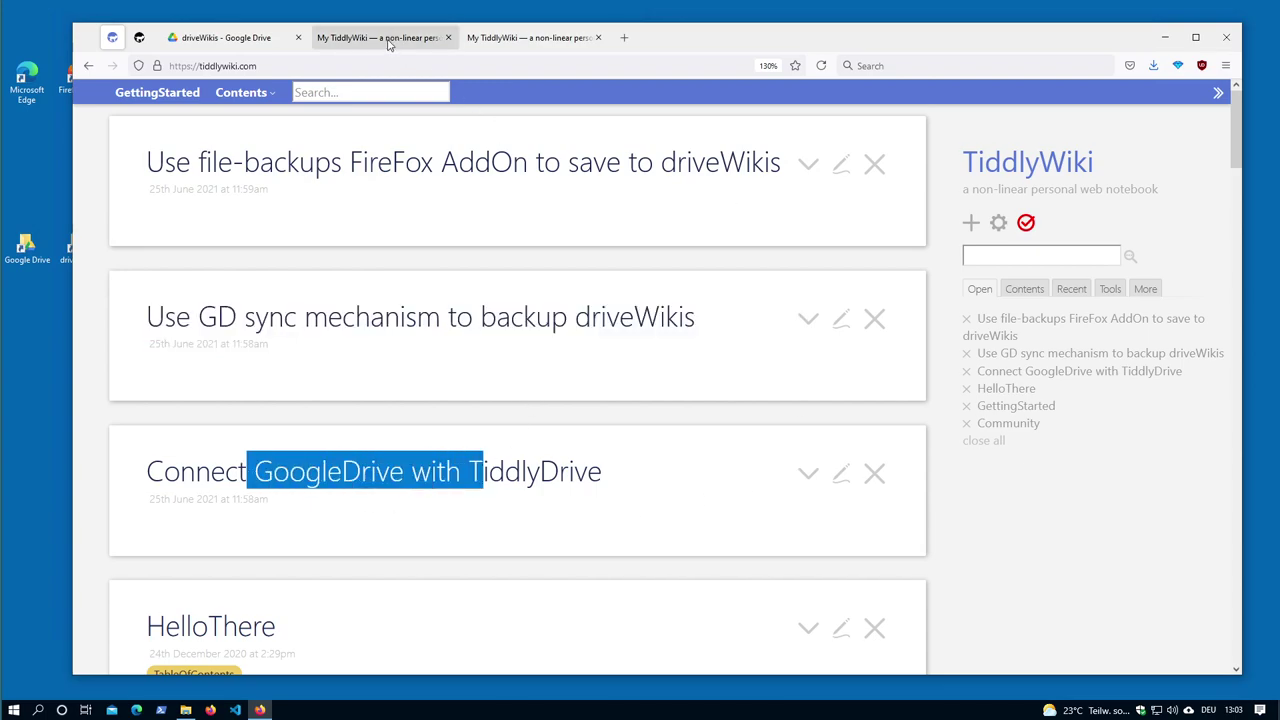
{"action": "left_click", "coordinate": [266, 38]}
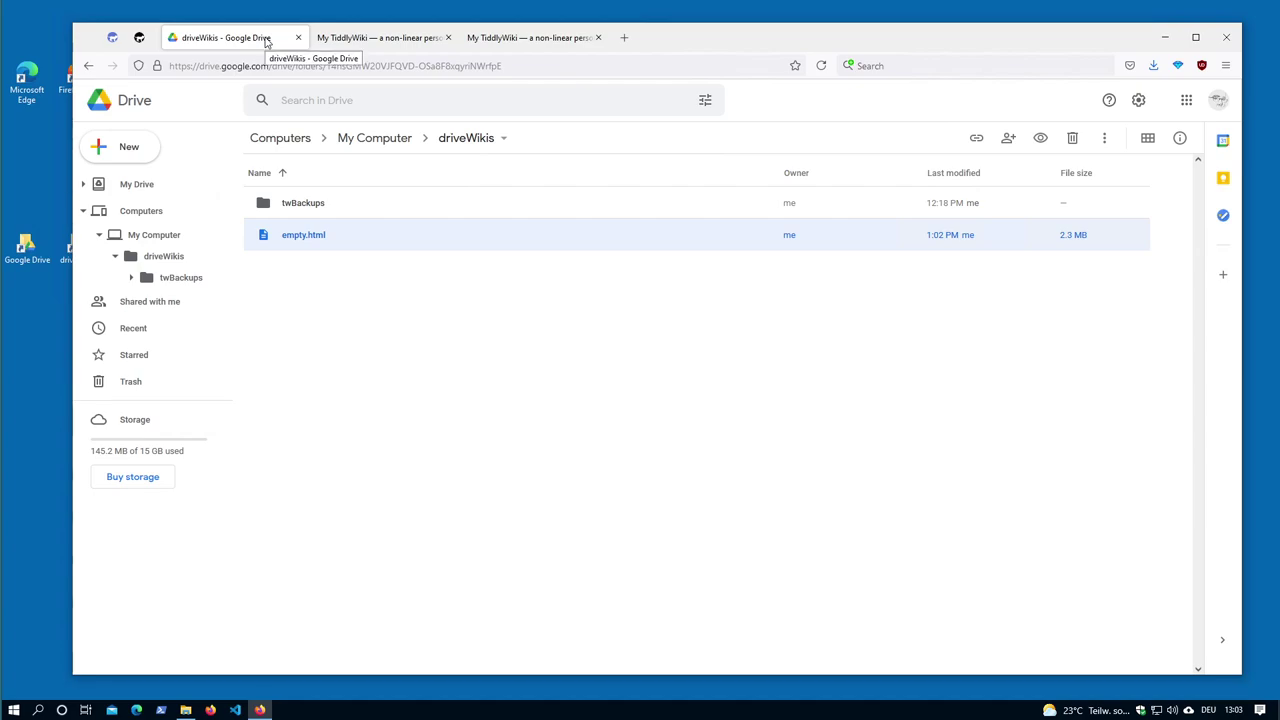